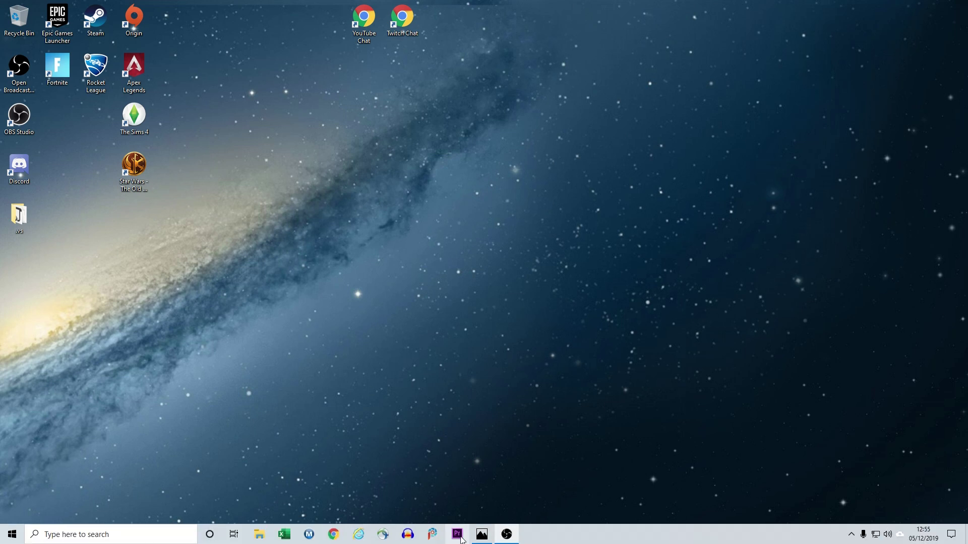
Step: Launch Adobe Premiere Pro CC 2019 from the Windows taskbar
{"action": "left_click", "coordinate": [459, 536]}
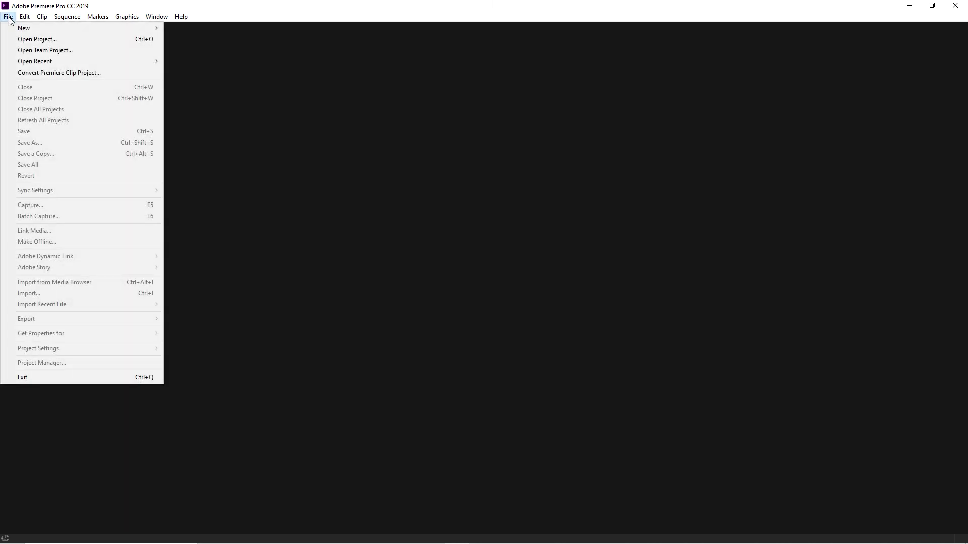
Step: Create a new project named Untitled, accepting the default project settings
{"action": "left_click", "coordinate": [182, 29]}
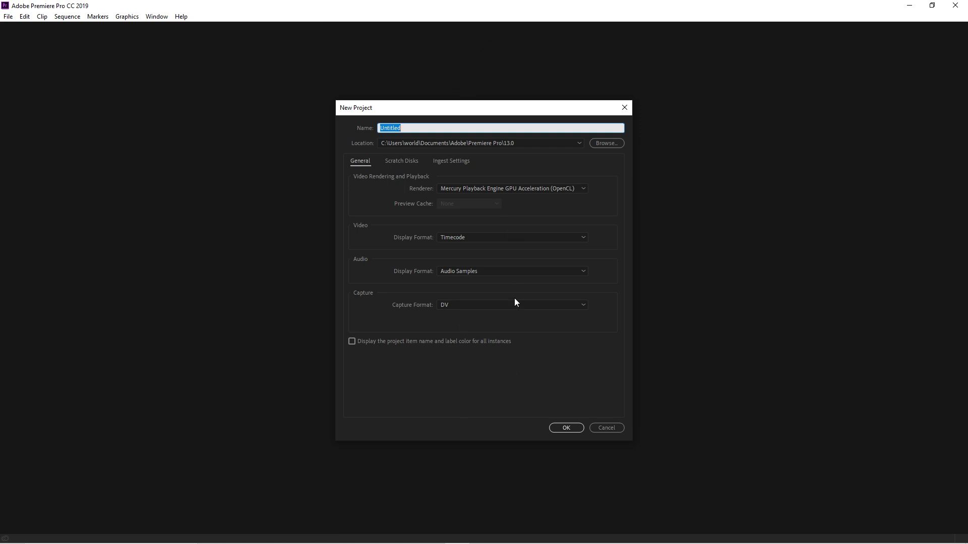
{"action": "left_click", "coordinate": [552, 426]}
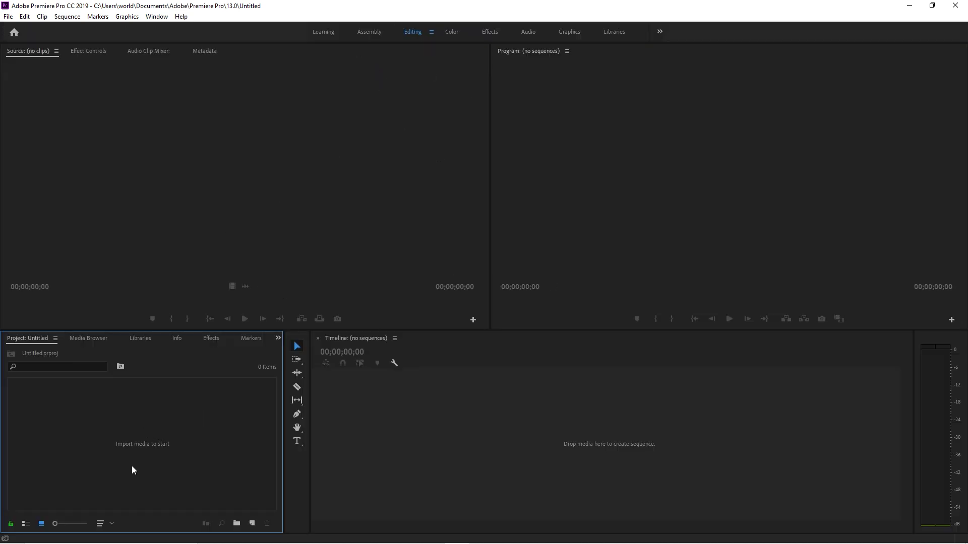
{"action": "double_click", "coordinate": [144, 420]}
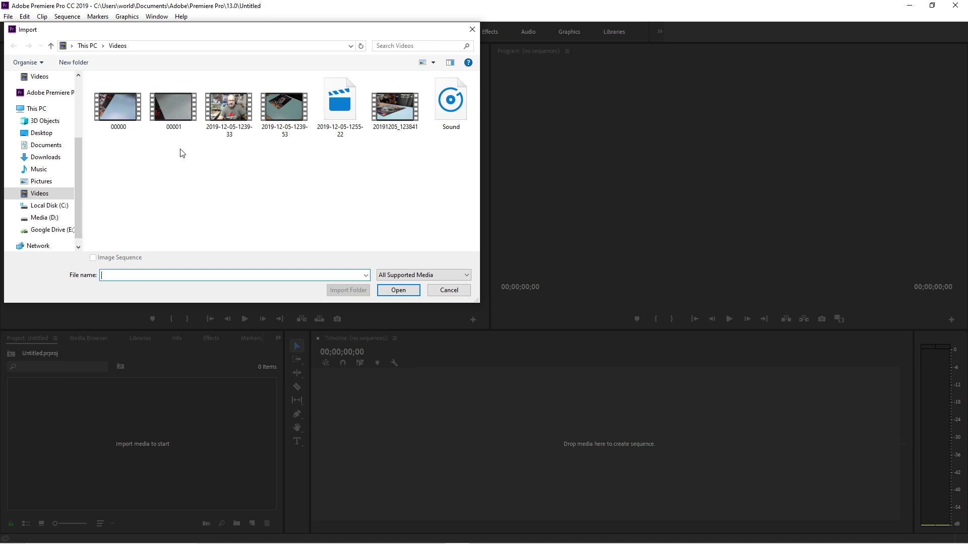
{"action": "left_click", "coordinate": [328, 117]}
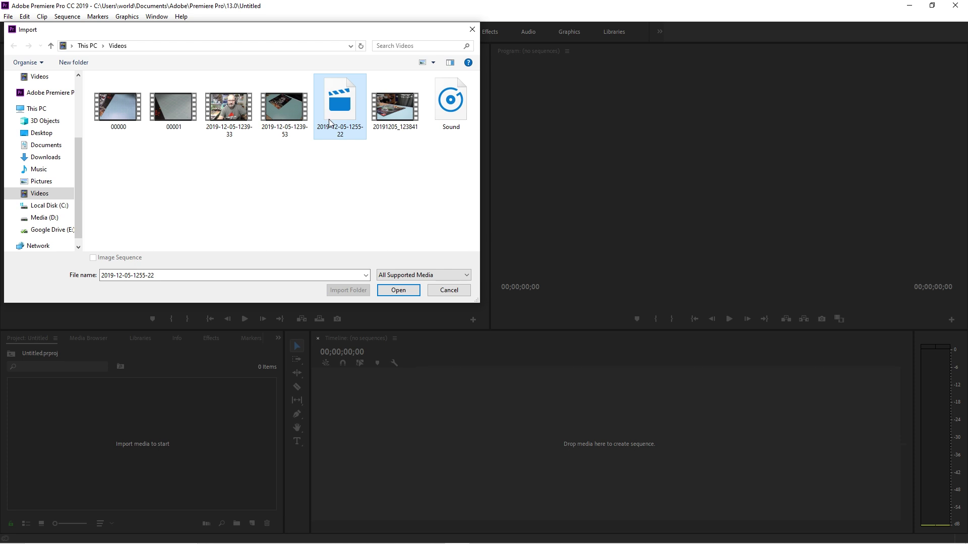
{"action": "left_click", "coordinate": [126, 119]}
{"action": "left_click", "coordinate": [166, 113], "text": "ctrl"}
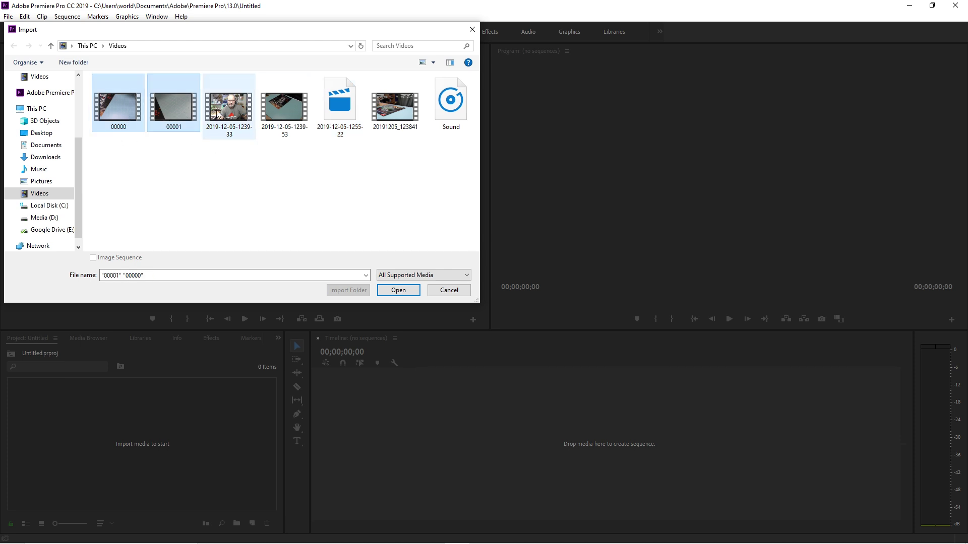
{"action": "left_click", "coordinate": [230, 113], "text": "ctrl"}
{"action": "left_click", "coordinate": [285, 114], "text": "ctrl"}
{"action": "left_click", "coordinate": [395, 113], "text": "ctrl"}
{"action": "left_click", "coordinate": [446, 128], "text": "ctrl"}
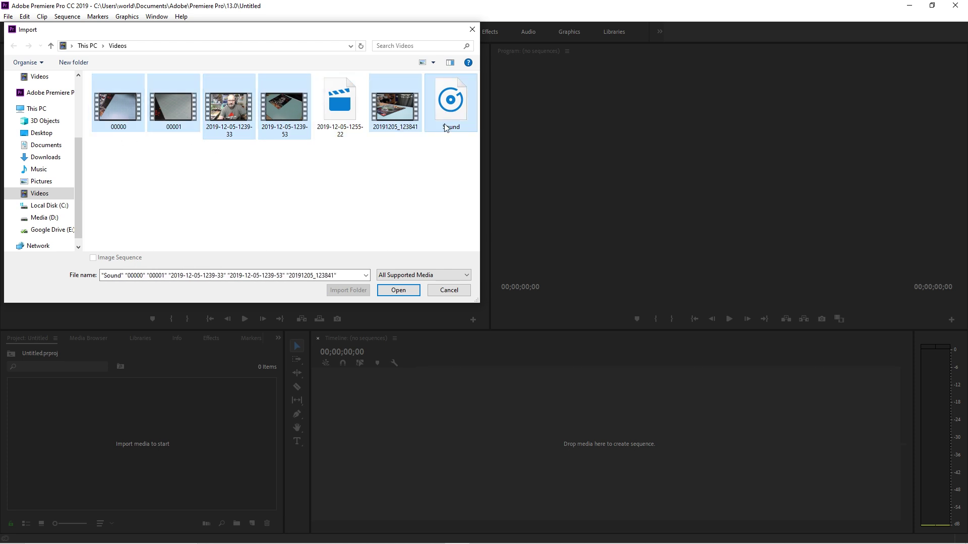
{"action": "left_click", "coordinate": [398, 291]}
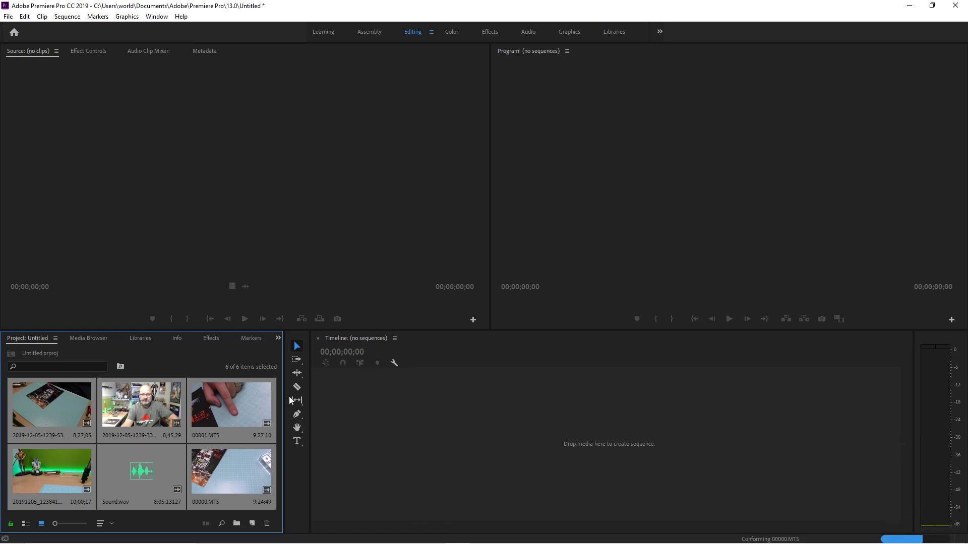
{"action": "left_click", "coordinate": [151, 477]}
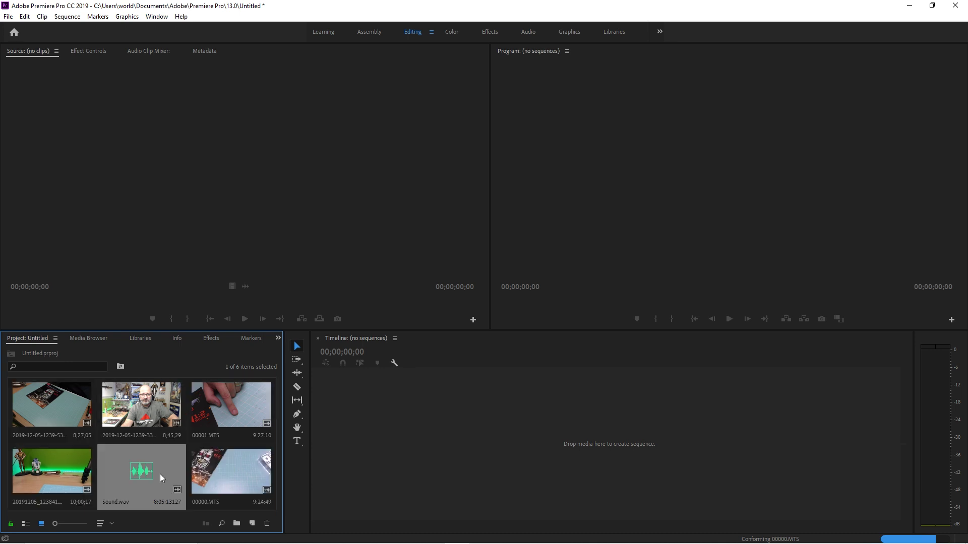
{"action": "left_click_drag", "start_coordinate": [34, 424], "coordinate": [27, 423]}
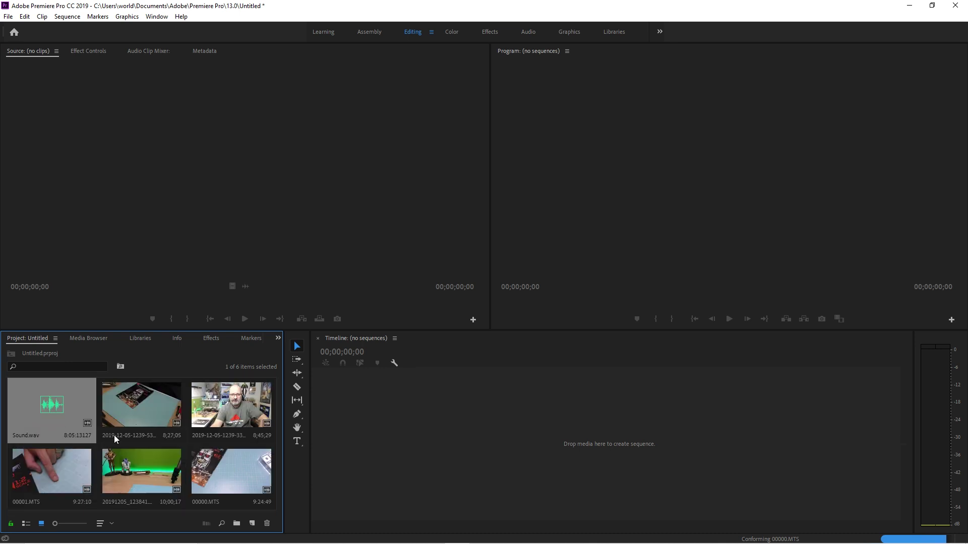
{"action": "left_click", "coordinate": [198, 408]}
{"action": "left_click_drag", "start_coordinate": [135, 407], "coordinate": [112, 413]}
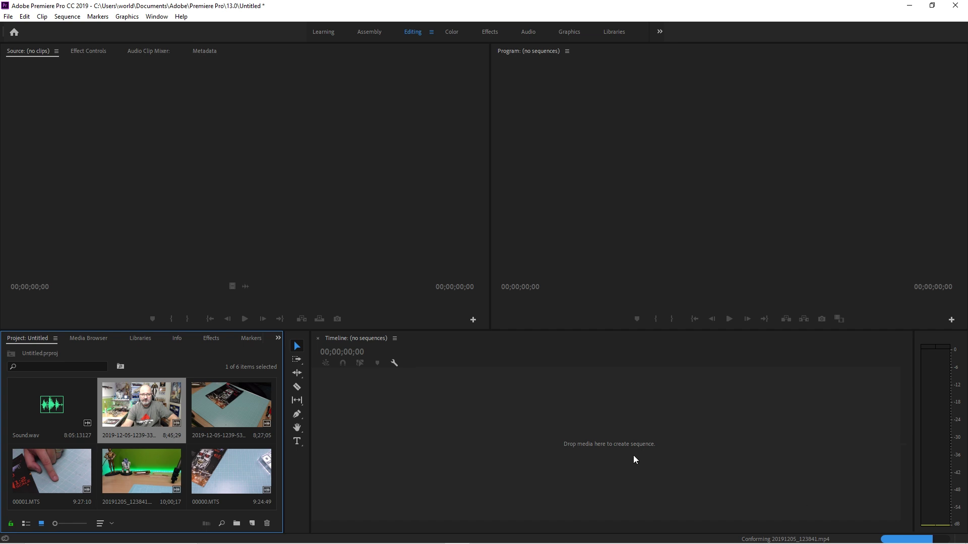
{"action": "left_click", "coordinate": [49, 391]}
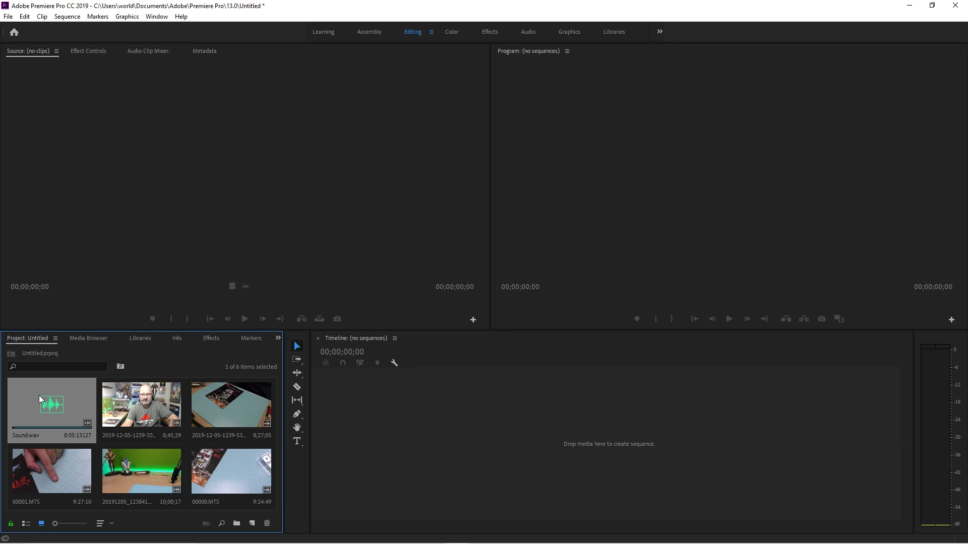
{"action": "left_click", "coordinate": [217, 464], "text": "shift"}
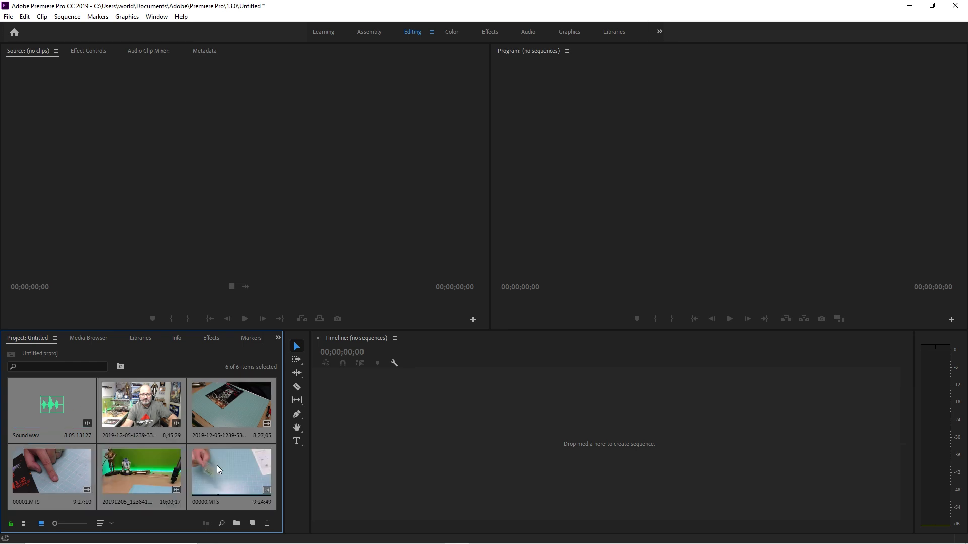
Step: Create a multi-camera source sequence from the six selected clips with the default settings
{"action": "right_click", "coordinate": [217, 465]}
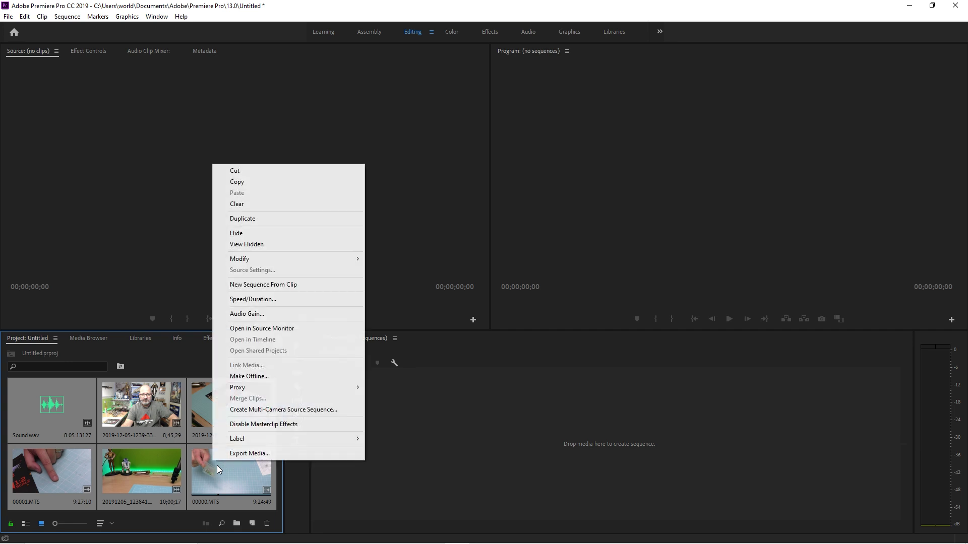
{"action": "left_click", "coordinate": [240, 410]}
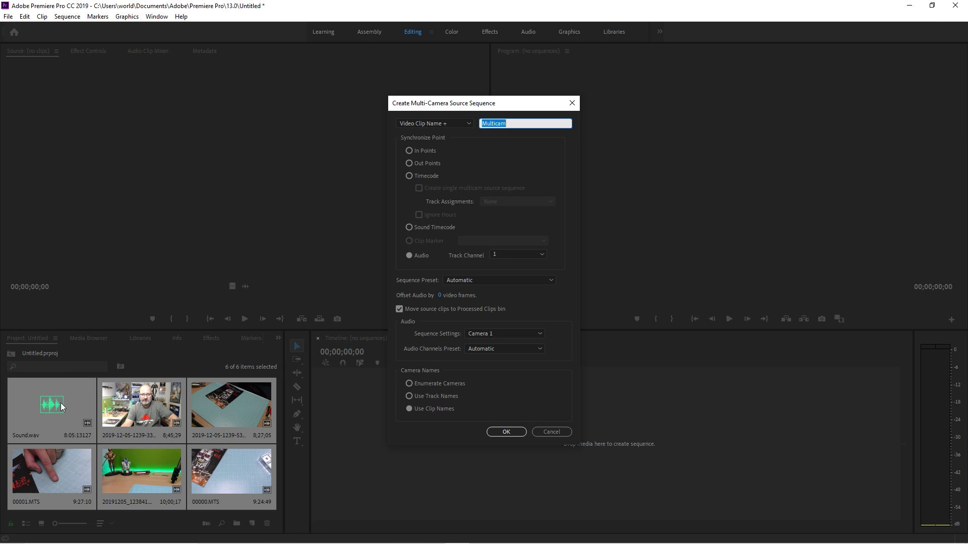
{"action": "left_click", "coordinate": [506, 429]}
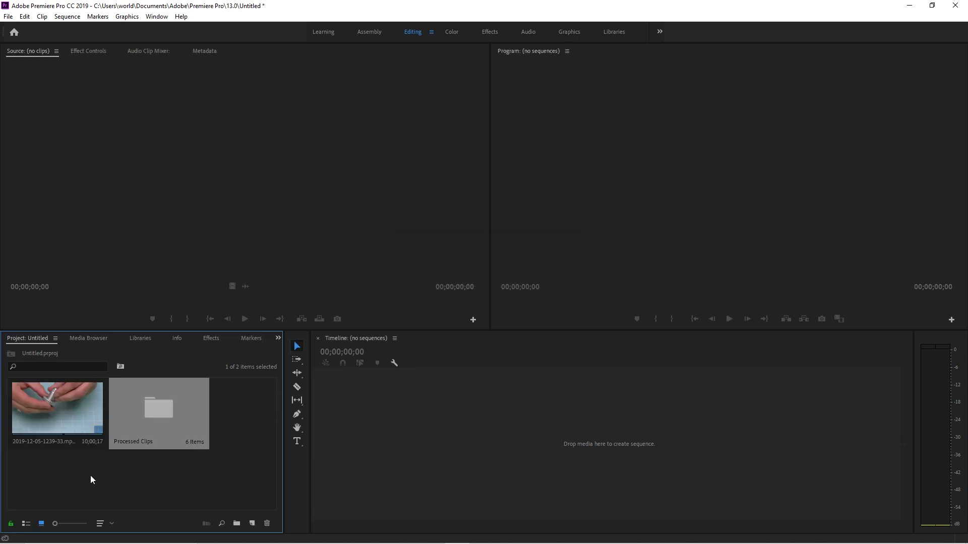
{"action": "left_click_drag", "start_coordinate": [57, 400], "coordinate": [373, 421]}
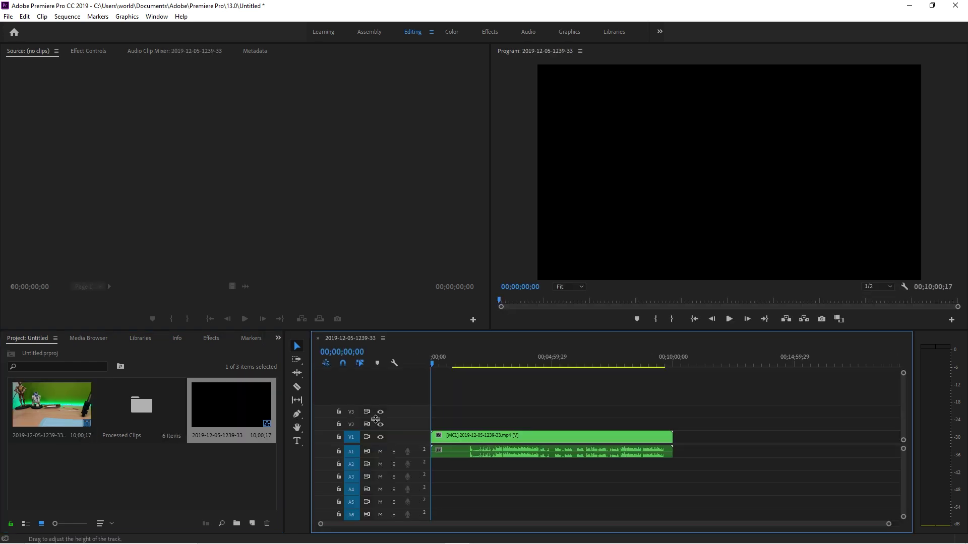
{"action": "left_click_drag", "start_coordinate": [437, 364], "coordinate": [468, 364]}
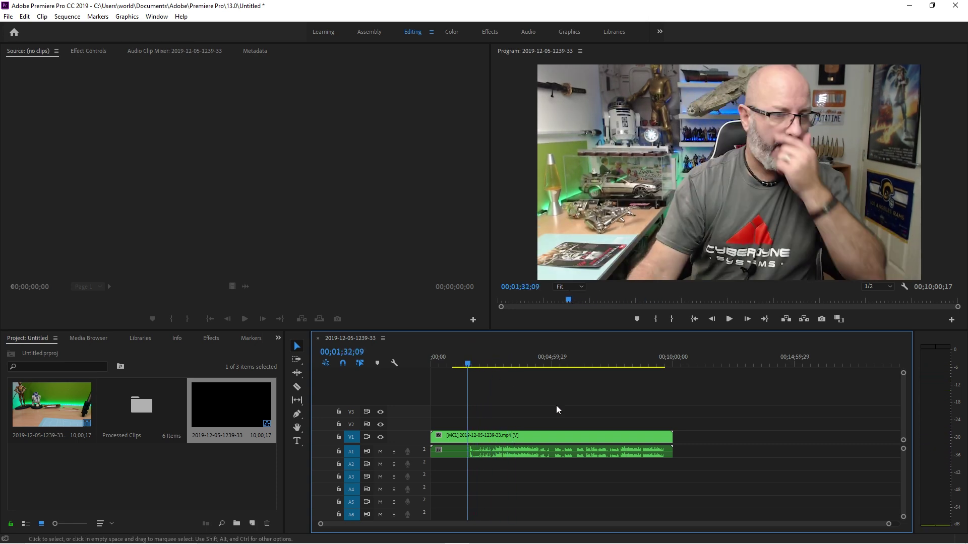
Step: Switch the Program monitor to Multi-Camera view and preview playback from 00;01;48;15 and 00;02;38;14
{"action": "left_click", "coordinate": [903, 286]}
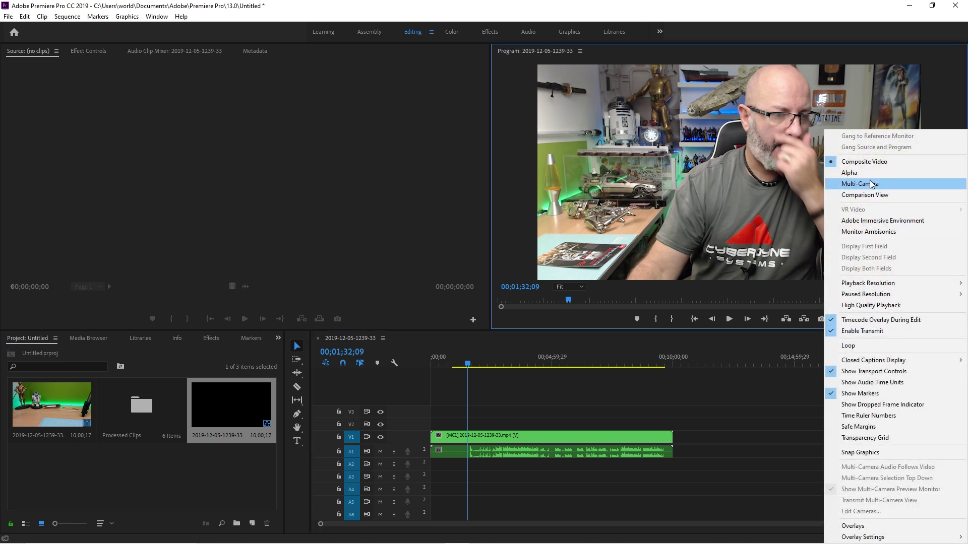
{"action": "left_click", "coordinate": [870, 185]}
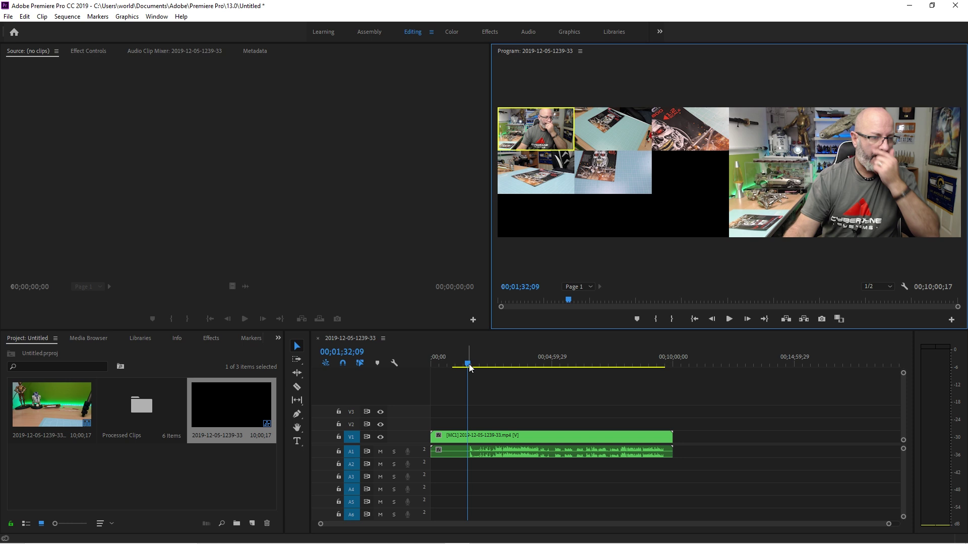
{"action": "left_click_drag", "start_coordinate": [466, 365], "coordinate": [488, 367]}
{"action": "left_click", "coordinate": [729, 319]}
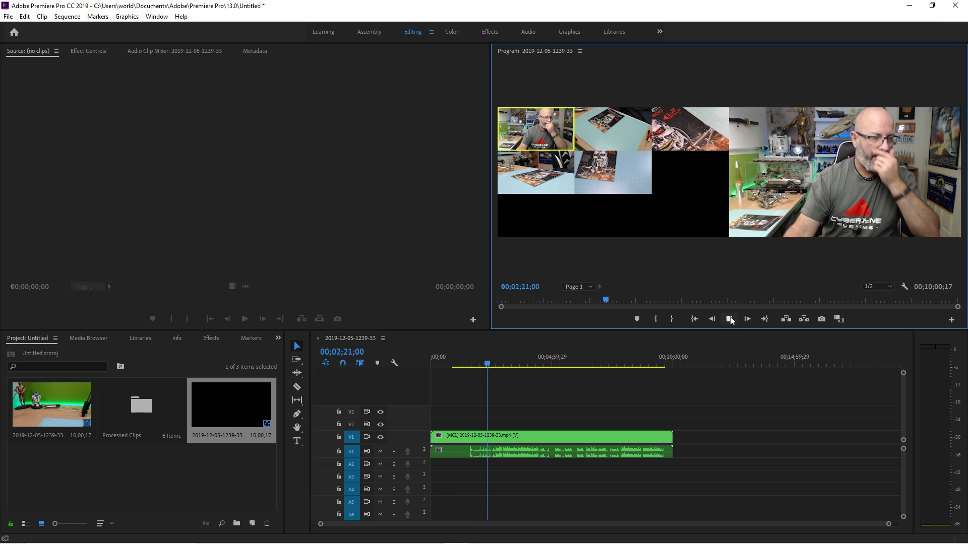
{"action": "left_click", "coordinate": [730, 320]}
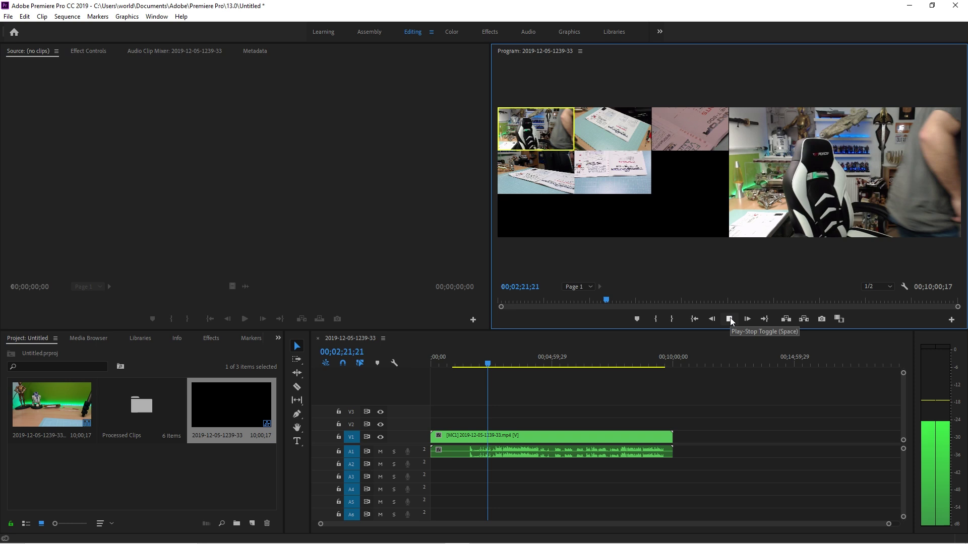
{"action": "left_click_drag", "start_coordinate": [487, 359], "coordinate": [495, 361]}
{"action": "left_click", "coordinate": [730, 320]}
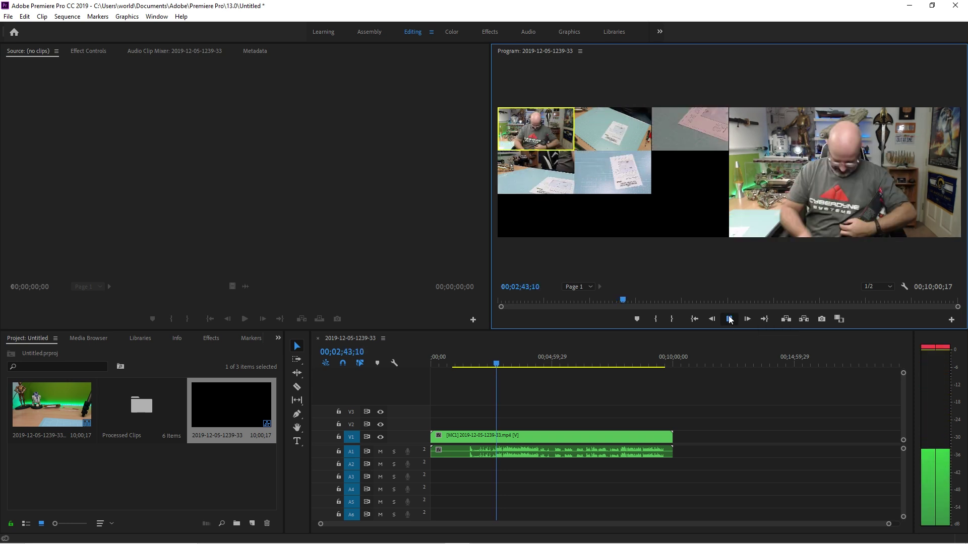
Step: Scrub and play through the footage (00;05;04;27, 00;02;52;00), settling the playhead at 00;02;50;04
{"action": "left_click", "coordinate": [729, 319]}
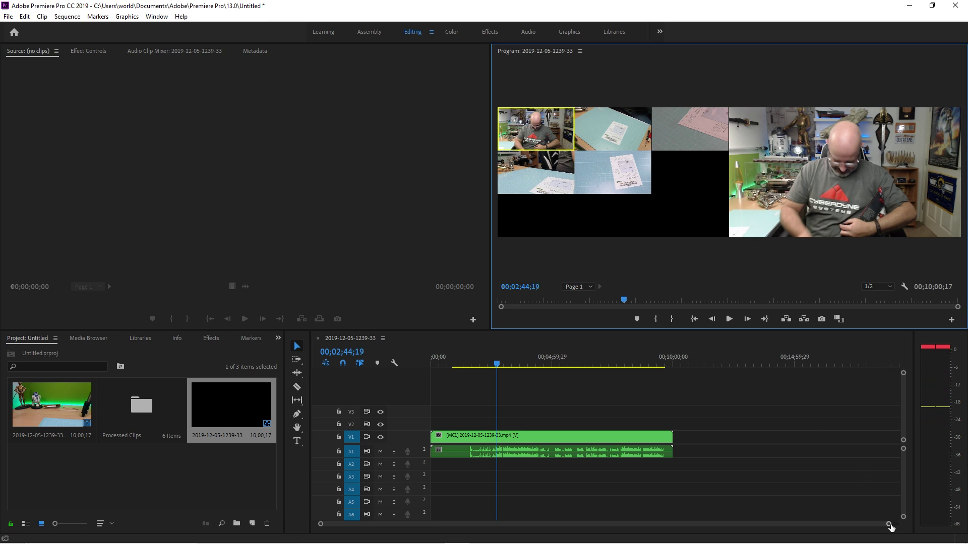
{"action": "left_click_drag", "start_coordinate": [889, 524], "coordinate": [755, 529]}
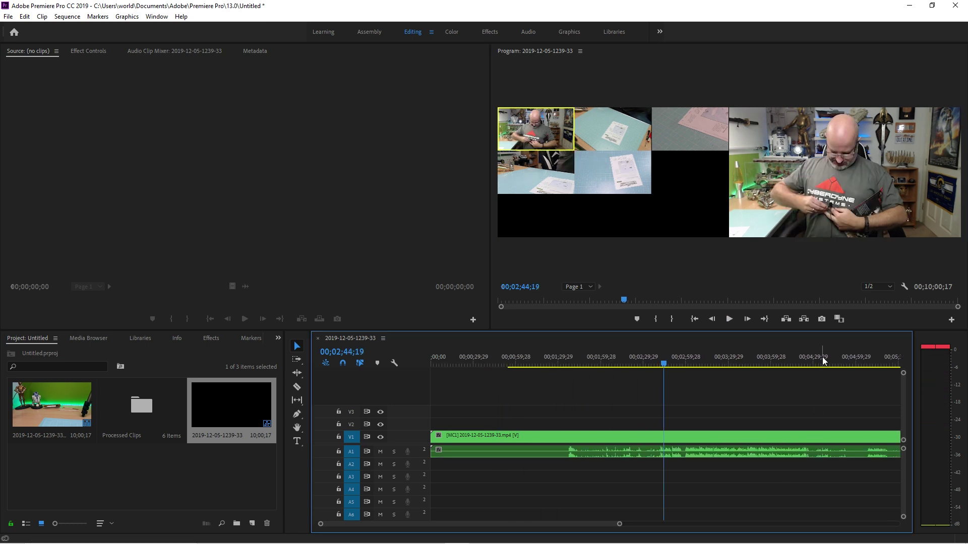
{"action": "left_click_drag", "start_coordinate": [849, 356], "coordinate": [863, 355]}
{"action": "left_click", "coordinate": [730, 320]}
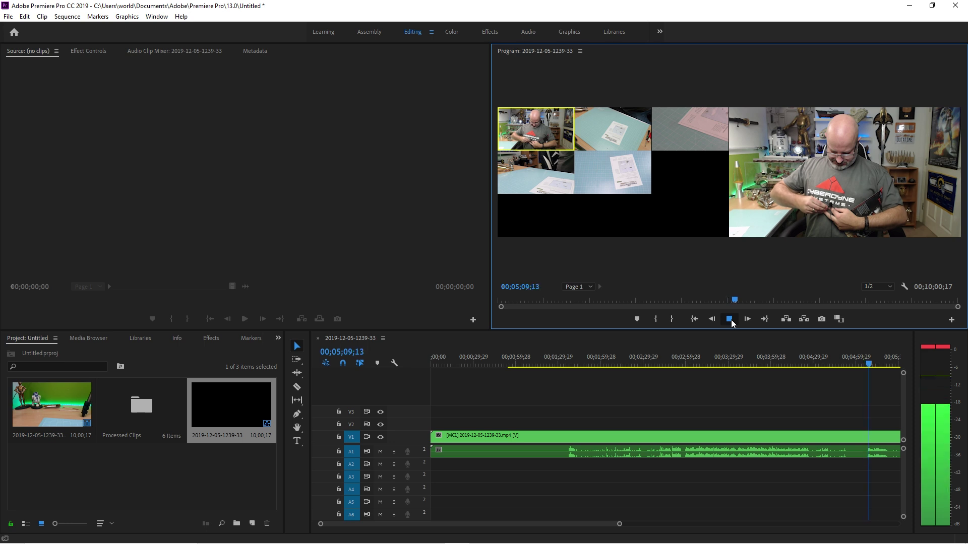
{"action": "left_click", "coordinate": [731, 320]}
{"action": "mouse_move", "coordinate": [568, 525]}
{"action": "left_mouse_down"}
{"action": "mouse_move", "coordinate": [591, 527]}
{"action": "mouse_move", "coordinate": [583, 525]}
{"action": "left_mouse_up"}
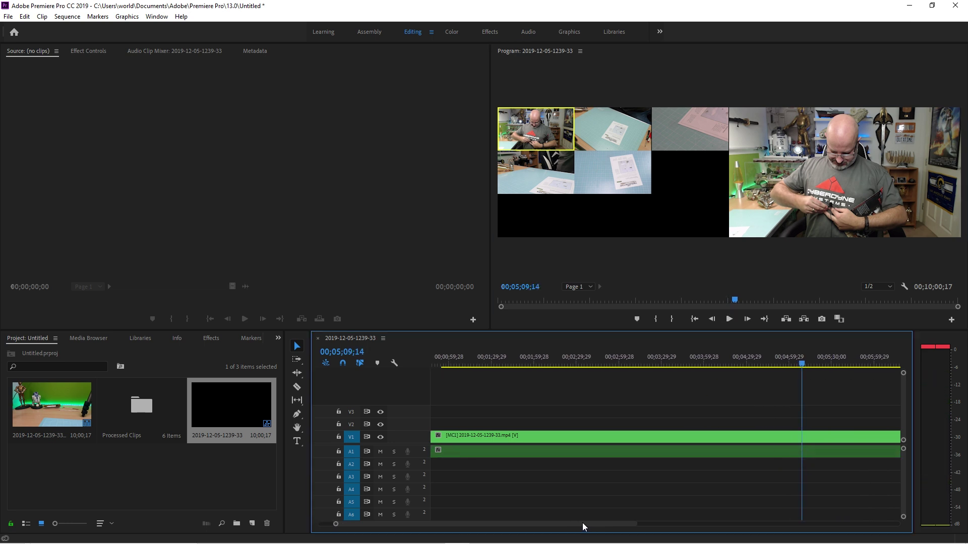
{"action": "left_click_drag", "start_coordinate": [808, 364], "coordinate": [583, 368]}
{"action": "left_click", "coordinate": [729, 321]}
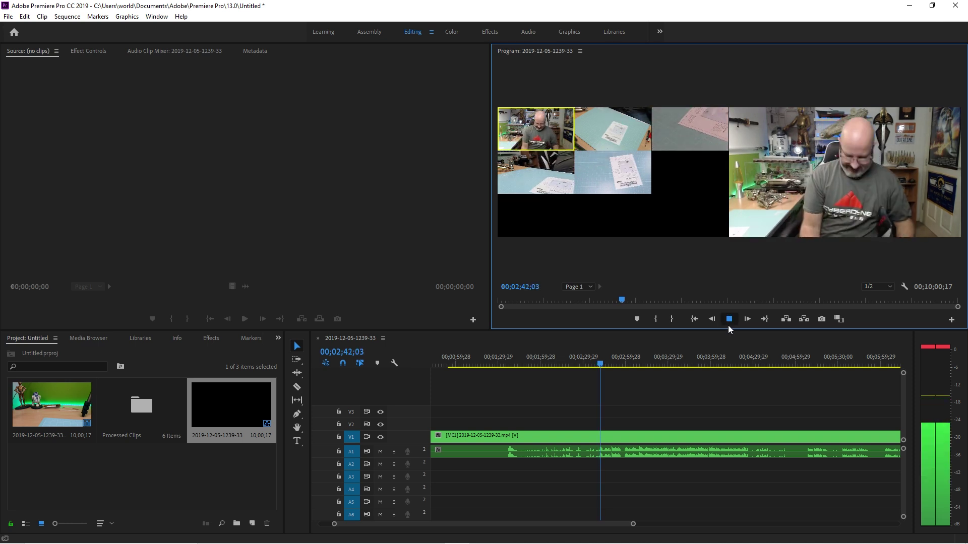
{"action": "left_click", "coordinate": [728, 326]}
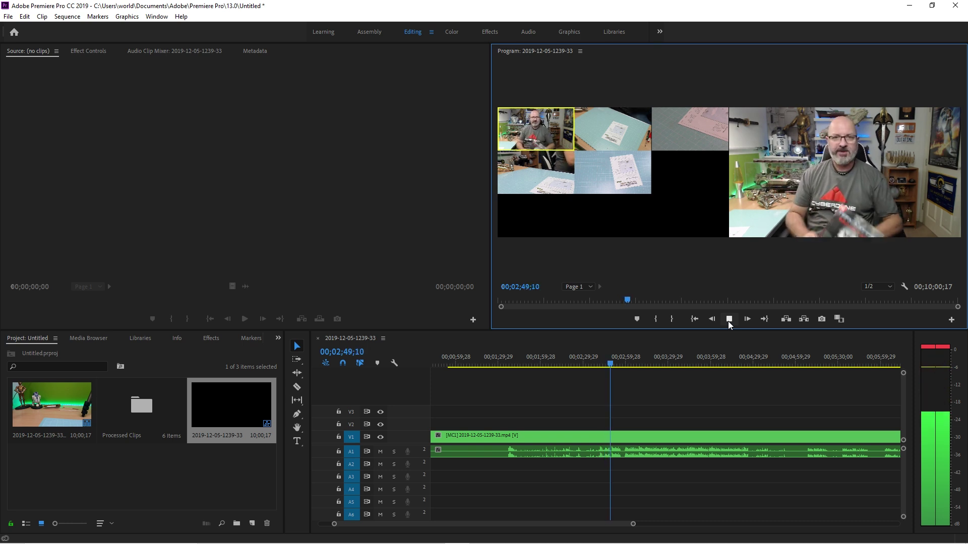
{"action": "left_click", "coordinate": [729, 324]}
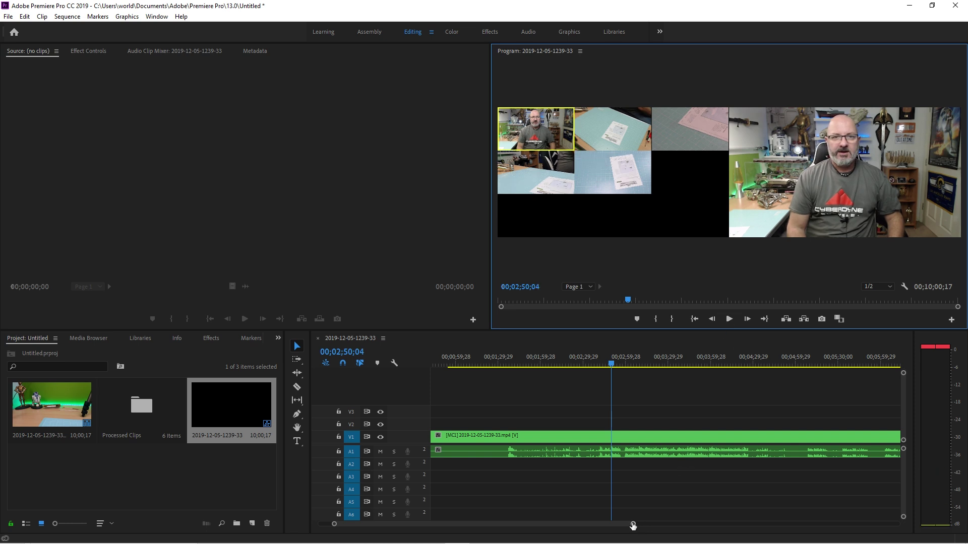
{"action": "left_click_drag", "start_coordinate": [634, 525], "coordinate": [526, 519]}
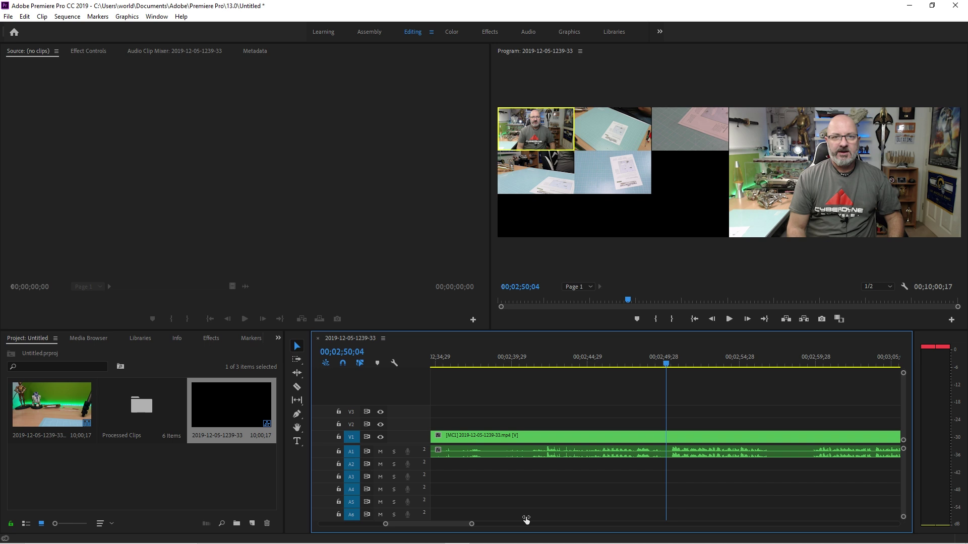
Step: Cut the multicam clip at 00;02;50;04 and delete the footage before the cut
{"action": "left_click", "coordinate": [297, 388]}
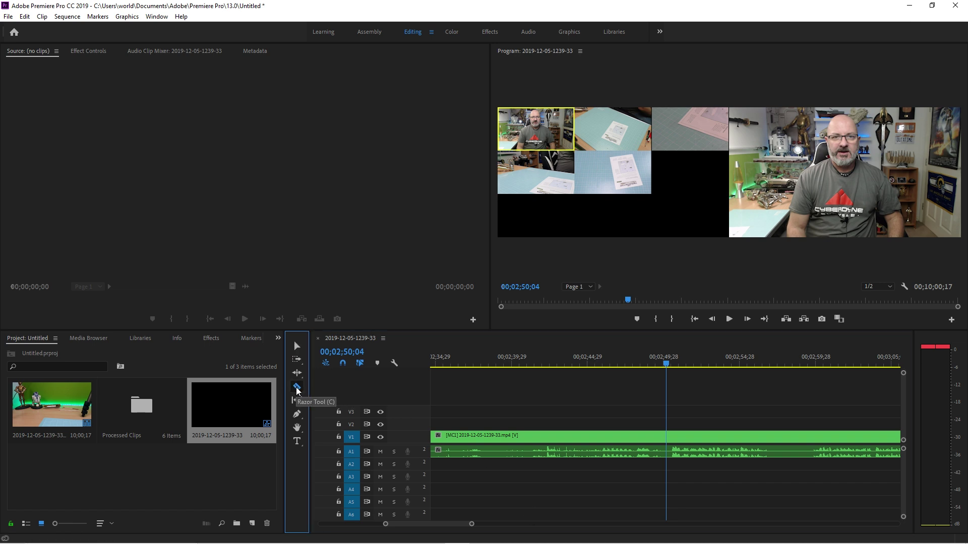
{"action": "left_click", "coordinate": [668, 436]}
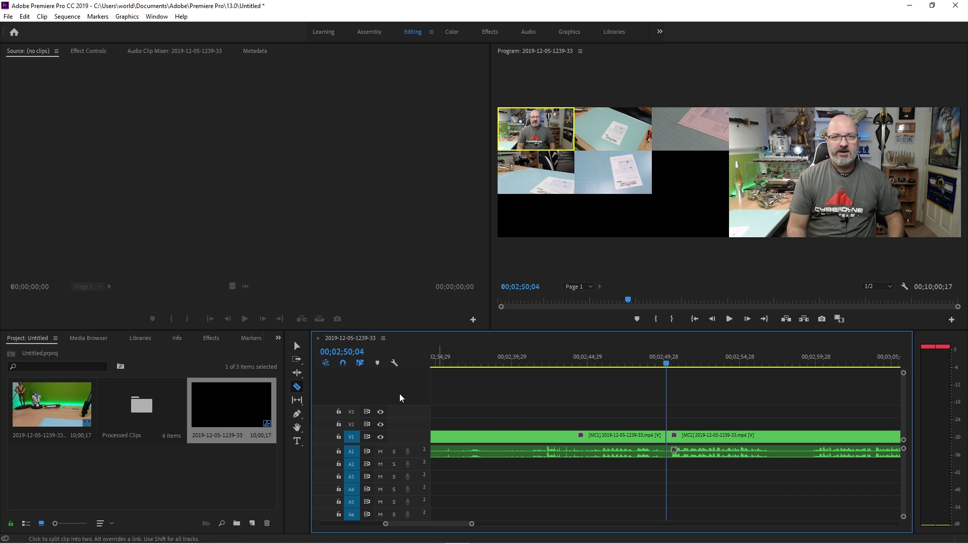
{"action": "left_click", "coordinate": [300, 350]}
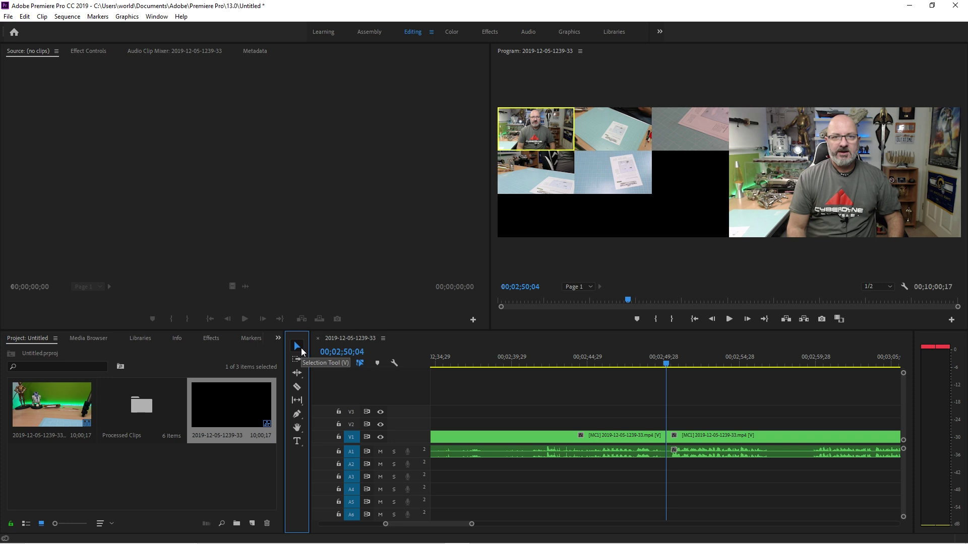
{"action": "left_click", "coordinate": [543, 438]}
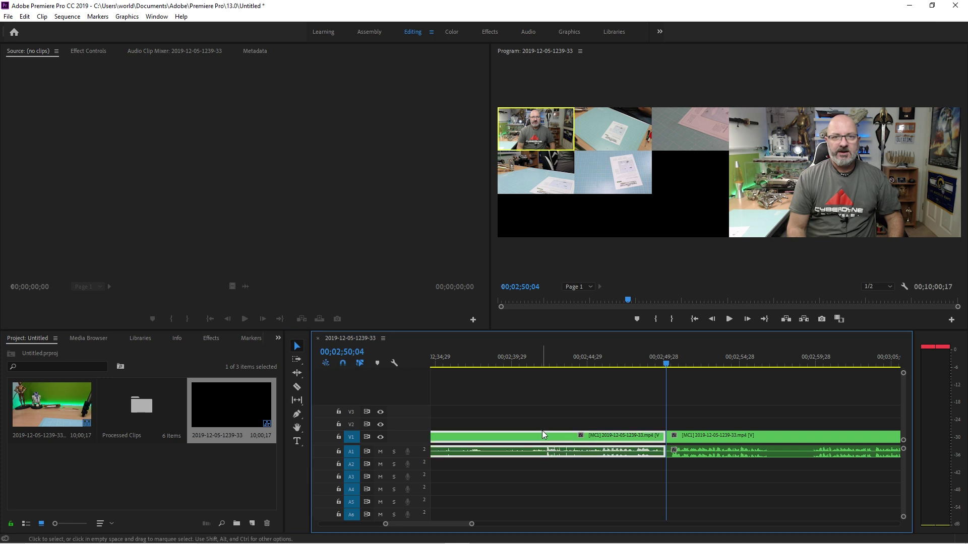
{"action": "key", "text": "Delete"}
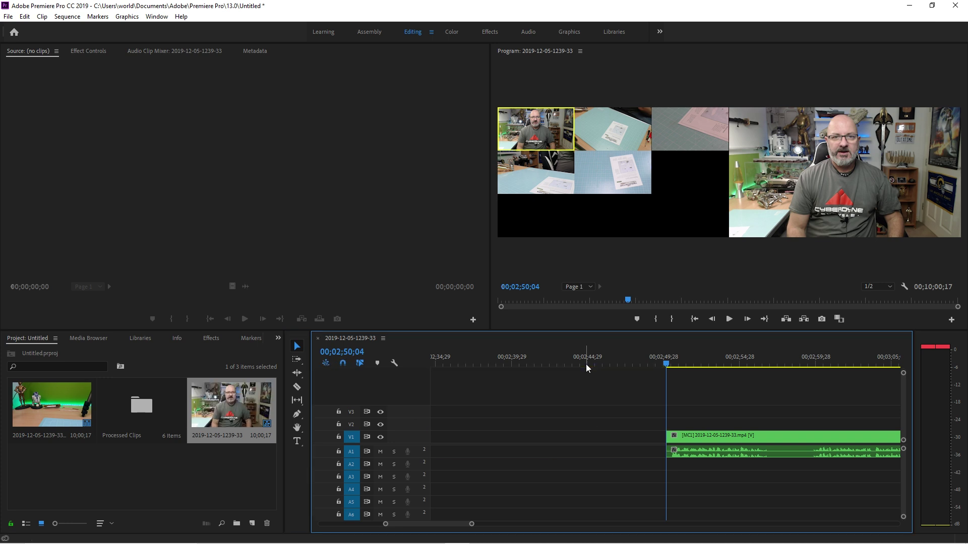
Step: Ripple-delete the leftover gap at the start and move the playhead to the sequence beginning
{"action": "right_click", "coordinate": [560, 443]}
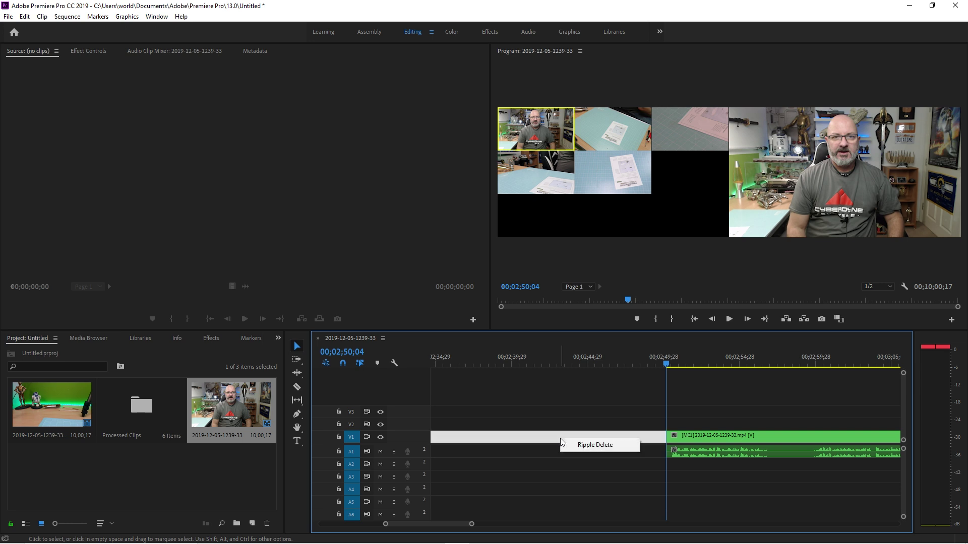
{"action": "left_click", "coordinate": [595, 445]}
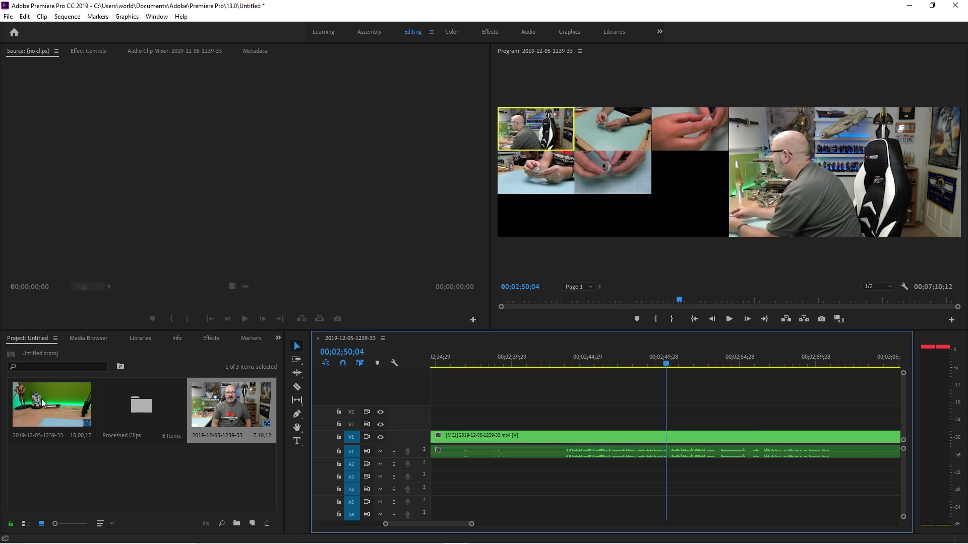
{"action": "left_click_drag", "start_coordinate": [455, 527], "coordinate": [369, 526]}
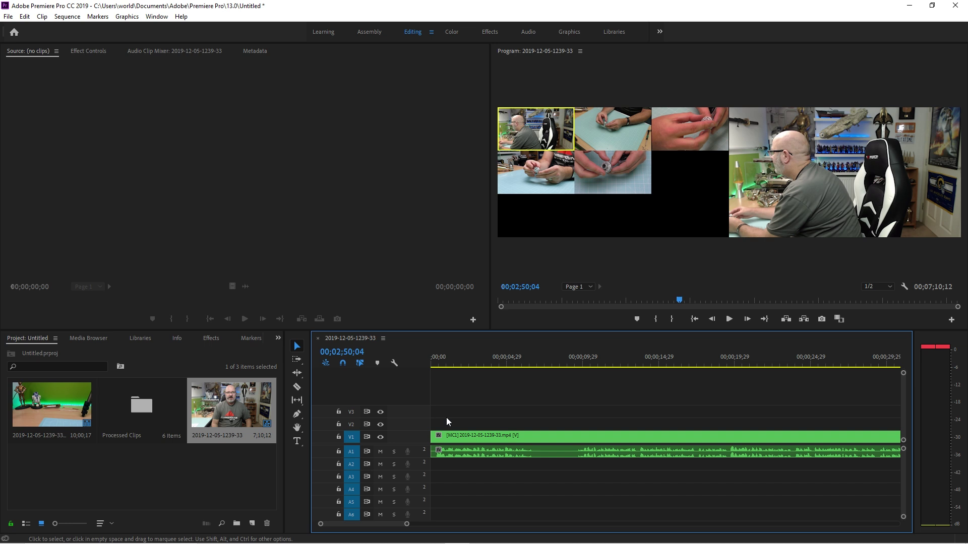
{"action": "left_click_drag", "start_coordinate": [455, 355], "coordinate": [394, 355]}
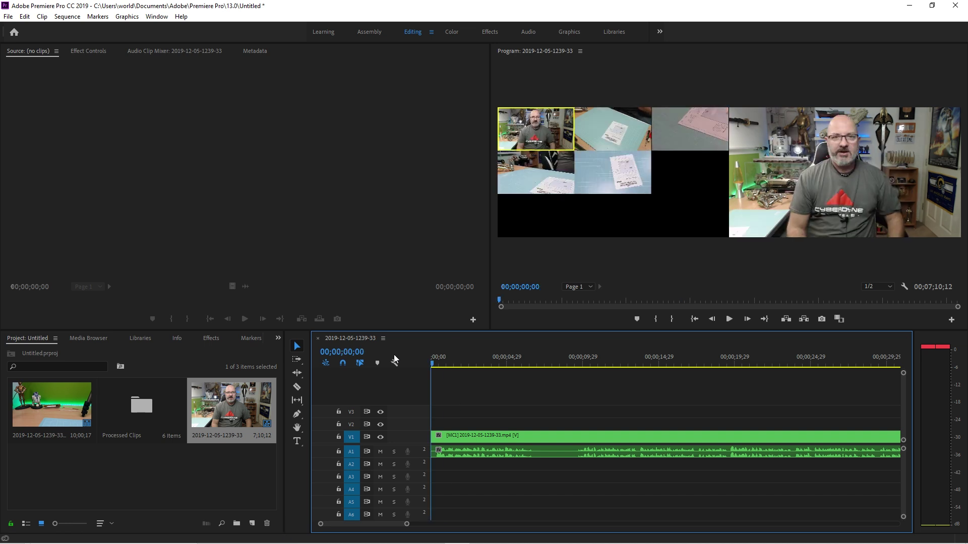
Step: Play the trimmed sequence from the start and stop at 00;00;07;00
{"action": "left_click", "coordinate": [731, 319]}
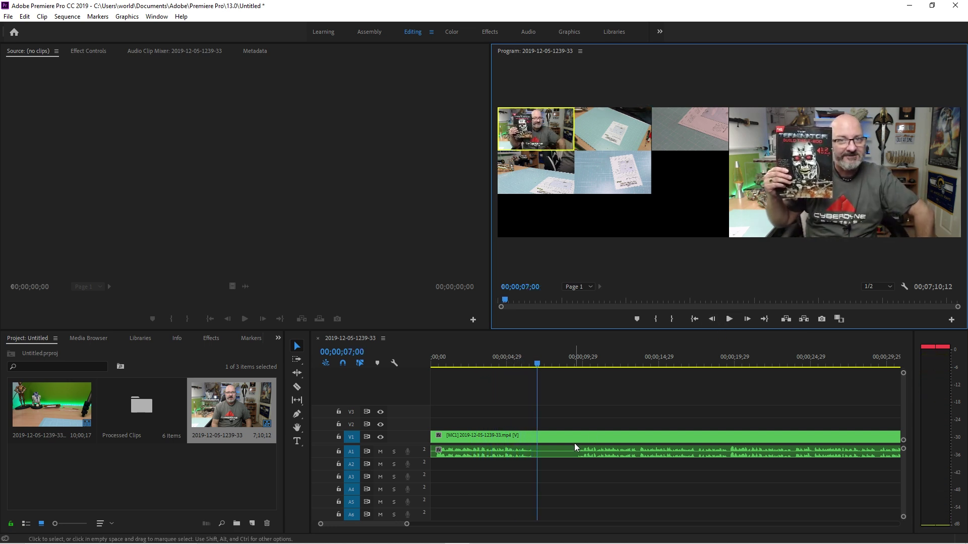
{"action": "left_click", "coordinate": [298, 389]}
Step: Razor the multicam clip at 00;00;07;00 and import Build the Terminator Intro from Google Drive
{"action": "left_click", "coordinate": [539, 435]}
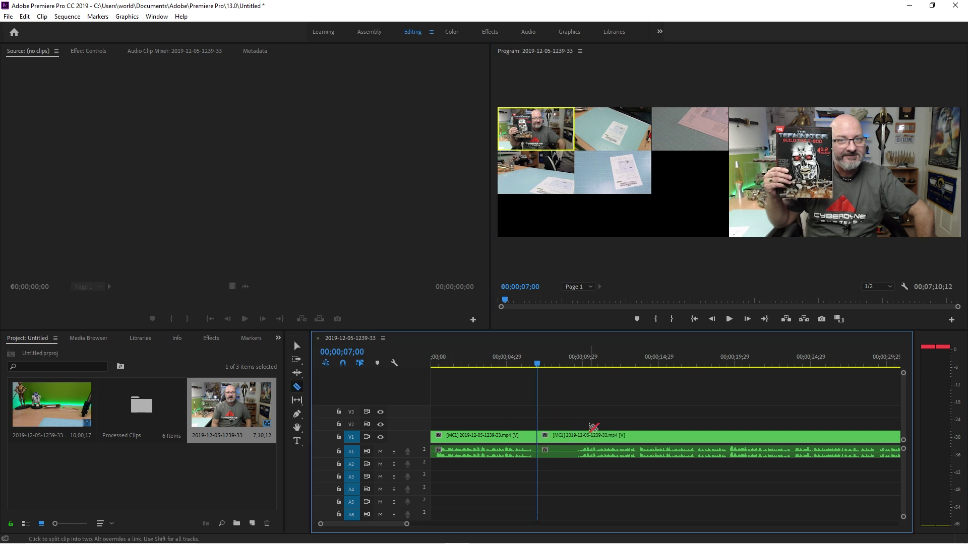
{"action": "double_click", "coordinate": [174, 479]}
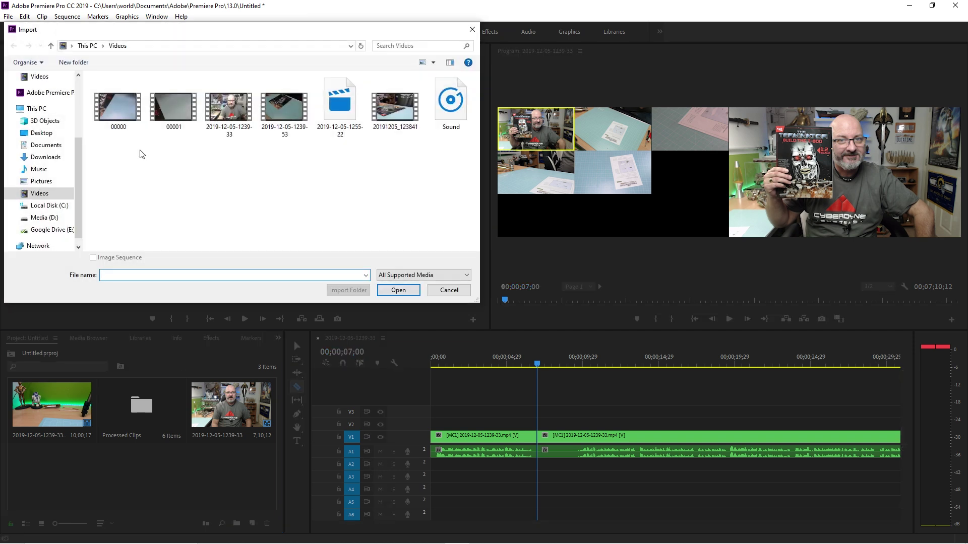
{"action": "scroll", "coordinate": [44, 105], "scroll_direction": "up", "scroll_amount": 2}
{"action": "left_click", "coordinate": [47, 114]}
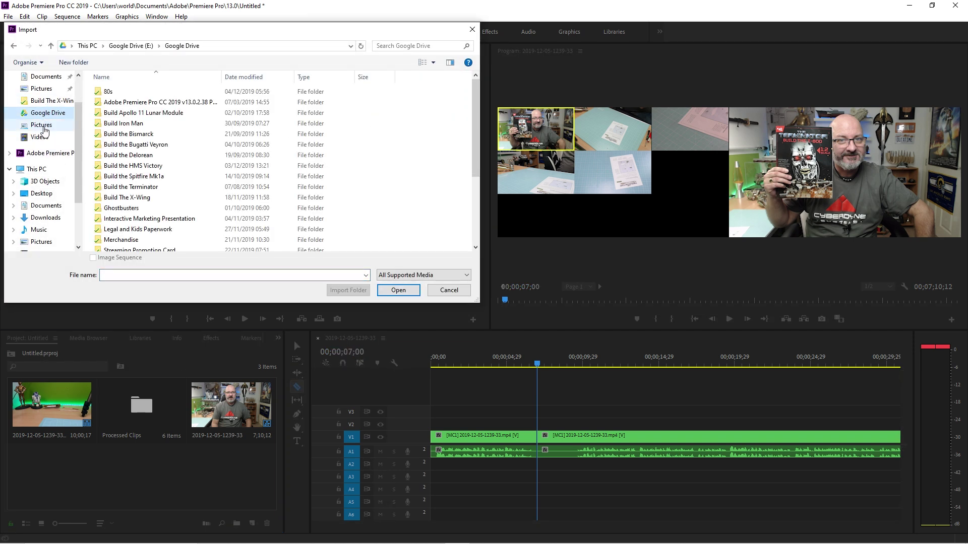
{"action": "double_click", "coordinate": [138, 188]}
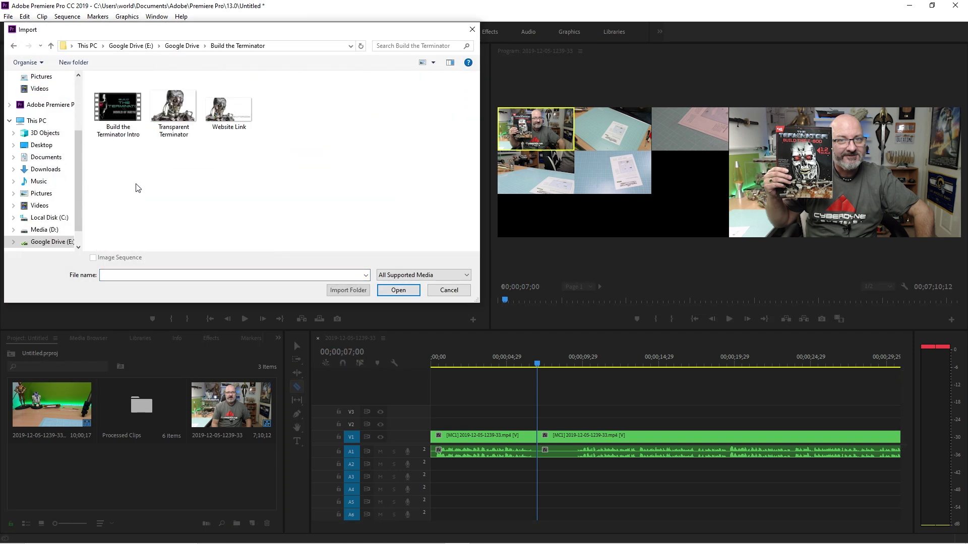
{"action": "double_click", "coordinate": [131, 111]}
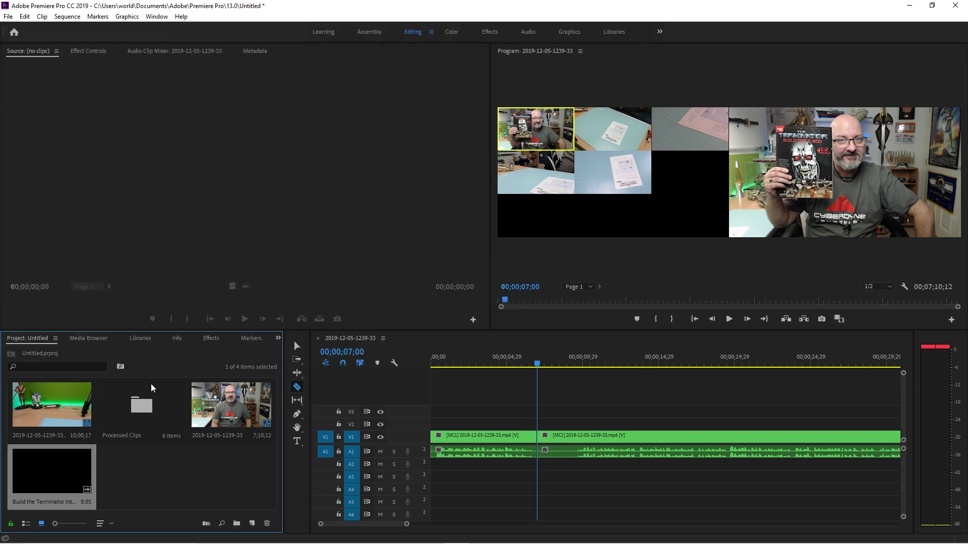
Step: Insert the Build the Terminator Intro clip at the 7-second cut and play it from about 05;26
{"action": "right_click", "coordinate": [61, 471]}
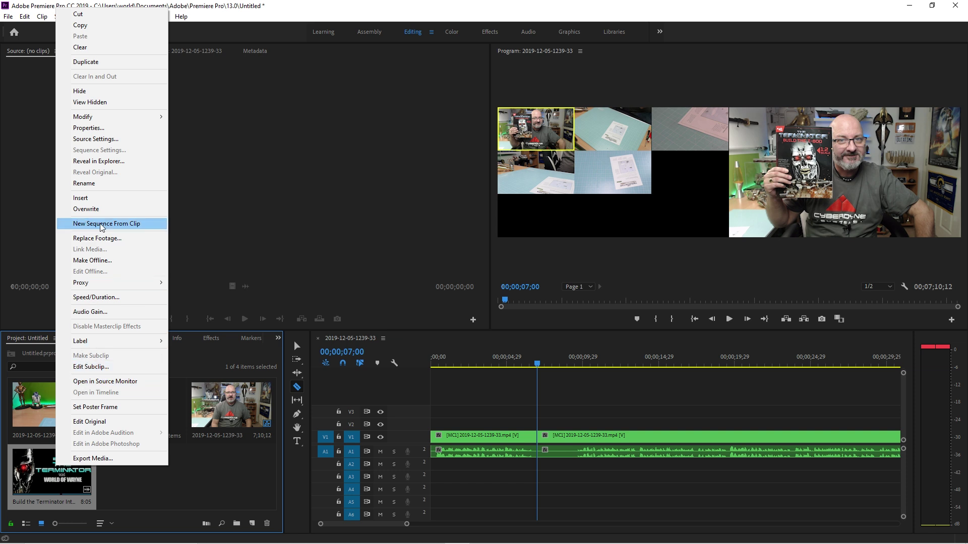
{"action": "left_click", "coordinate": [107, 199]}
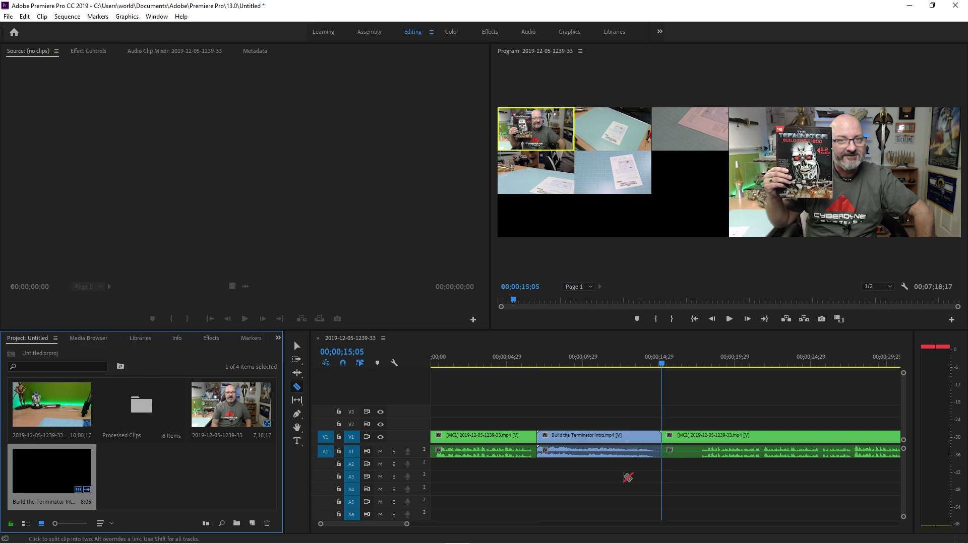
{"action": "left_click", "coordinate": [521, 356]}
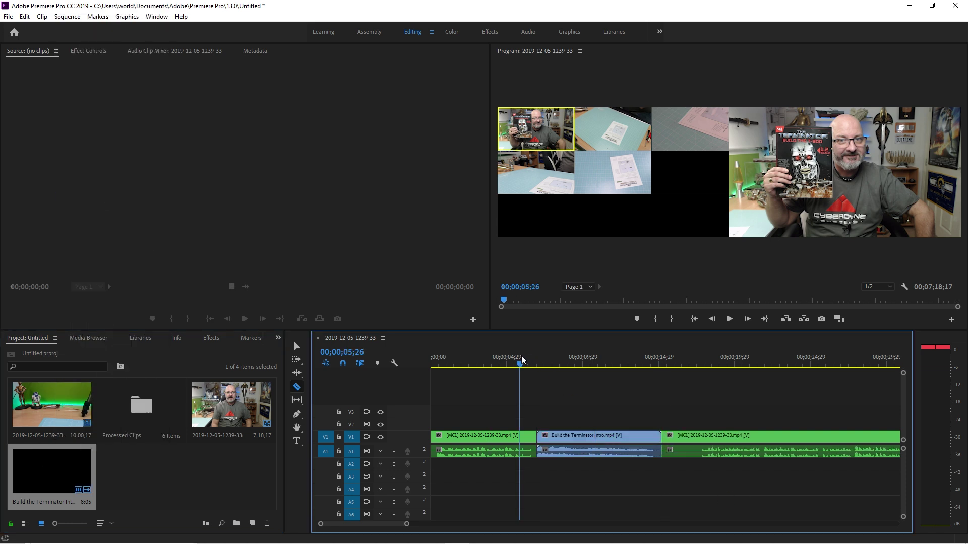
{"action": "left_click", "coordinate": [730, 319]}
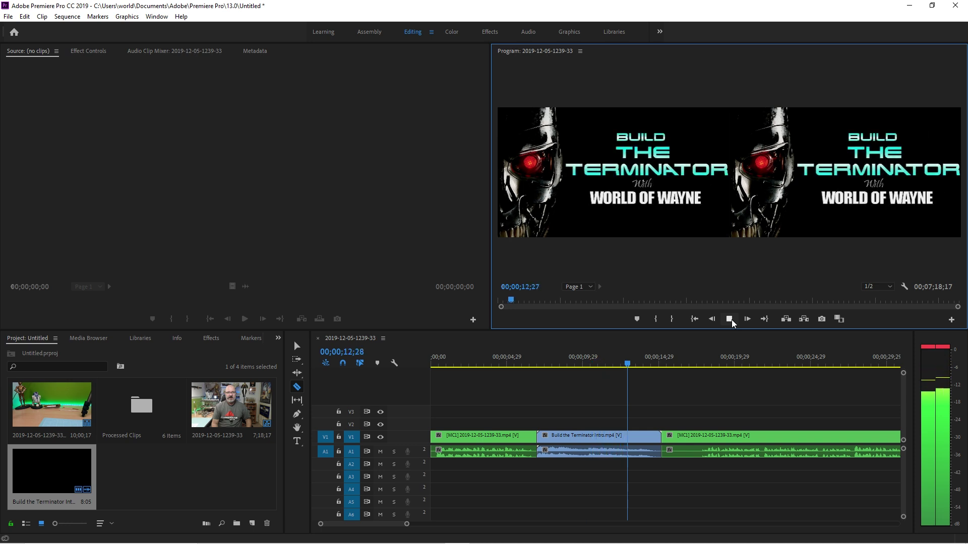
Step: Cut the multicam clip just after the intro and delete the short leftover piece
{"action": "left_click", "coordinate": [730, 319]}
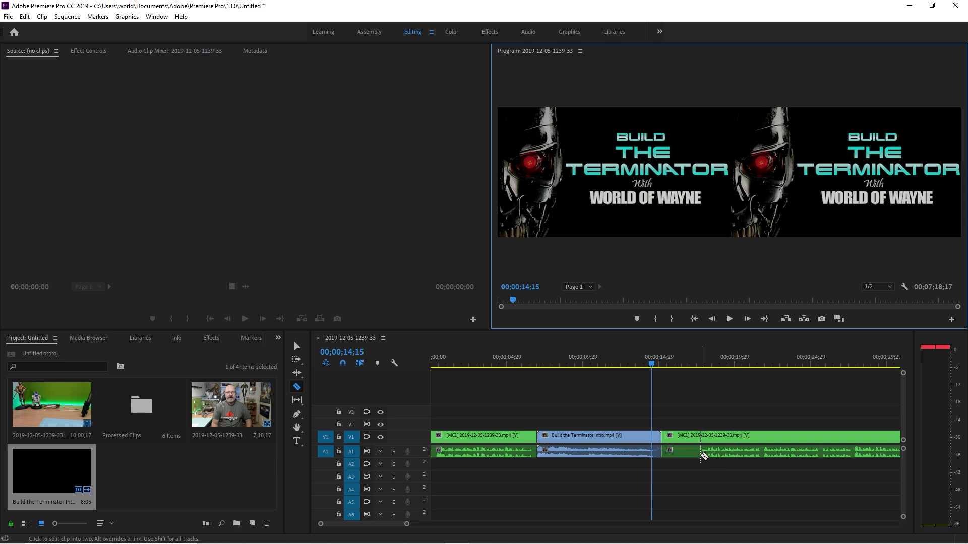
{"action": "left_click", "coordinate": [700, 454]}
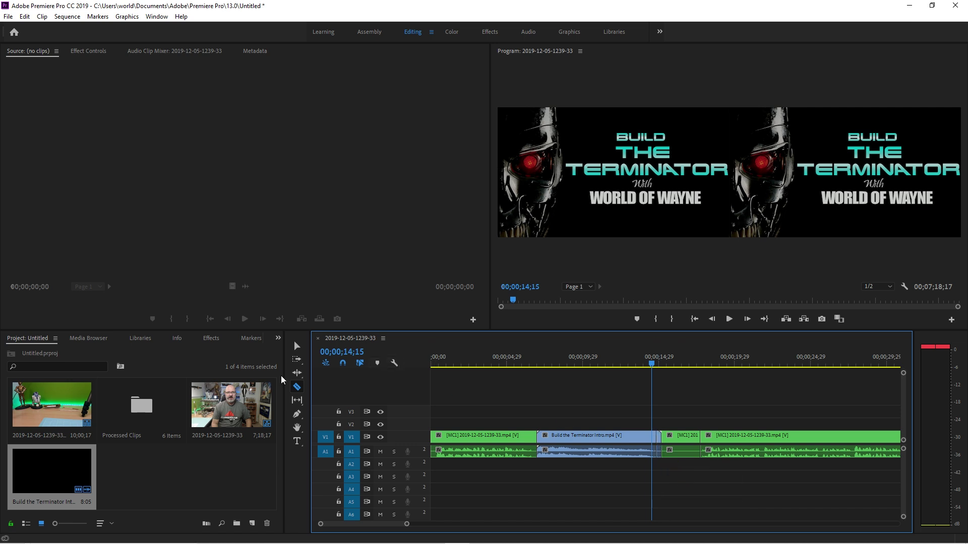
{"action": "left_click", "coordinate": [297, 348]}
{"action": "left_click", "coordinate": [685, 439]}
{"action": "key", "text": "Delete"}
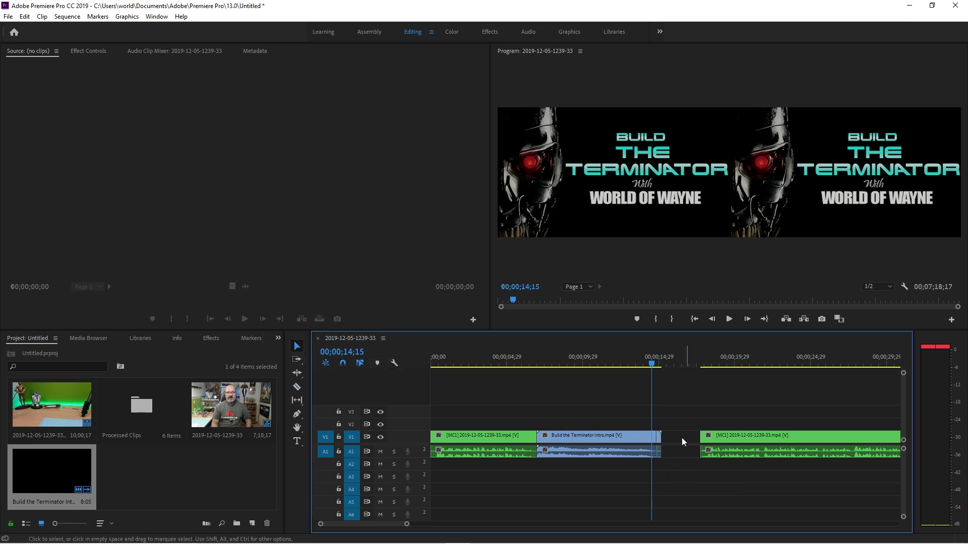
Step: Trim the intro's end slightly, ripple-delete the gap after it, and play across the join
{"action": "left_click_drag", "start_coordinate": [659, 438], "coordinate": [654, 438]}
{"action": "right_click", "coordinate": [674, 436]}
{"action": "left_click", "coordinate": [683, 442]}
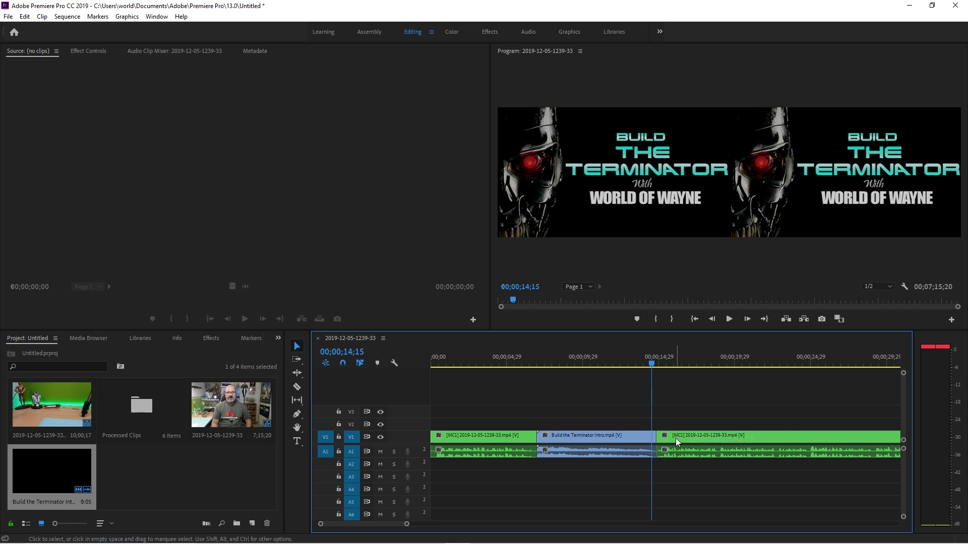
{"action": "left_click", "coordinate": [635, 355]}
{"action": "left_click", "coordinate": [729, 319]}
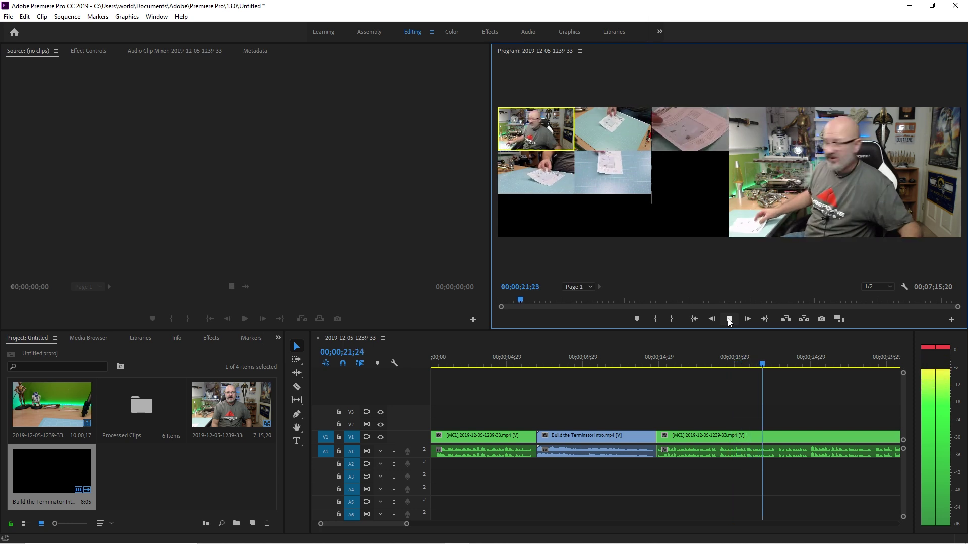
Step: Starting at 00;00;19;29, cut live to the overhead paperwork angle and replay from 21;22 to review it
{"action": "left_click", "coordinate": [729, 319]}
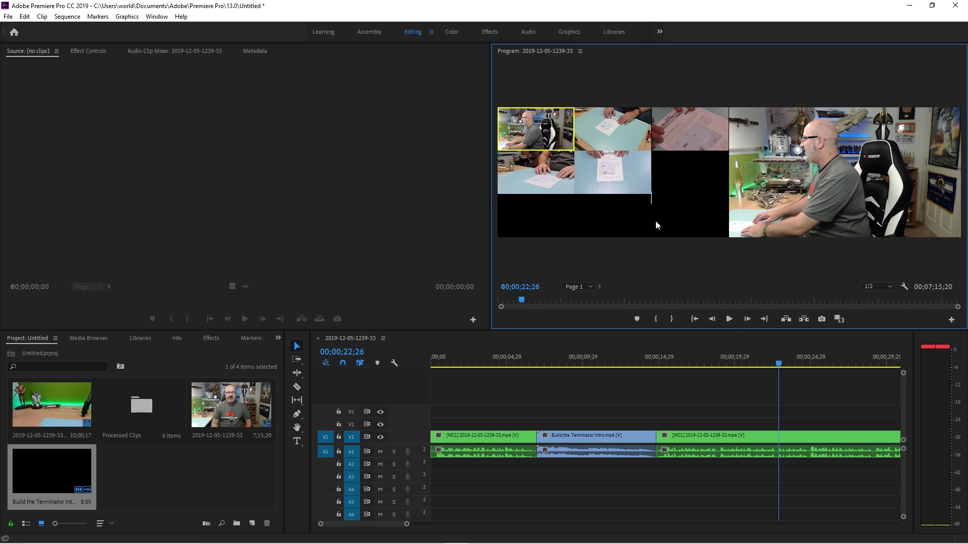
{"action": "left_click", "coordinate": [739, 362]}
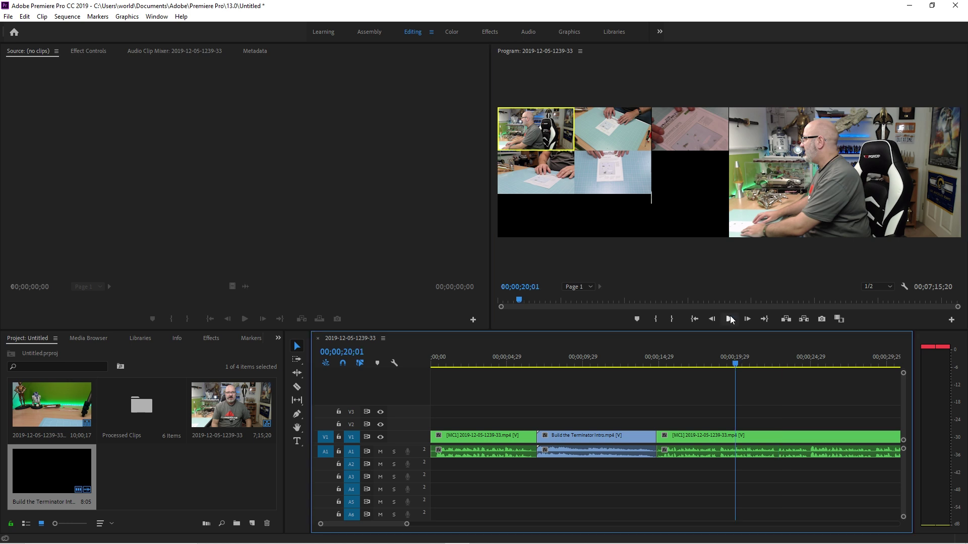
{"action": "left_click", "coordinate": [729, 319]}
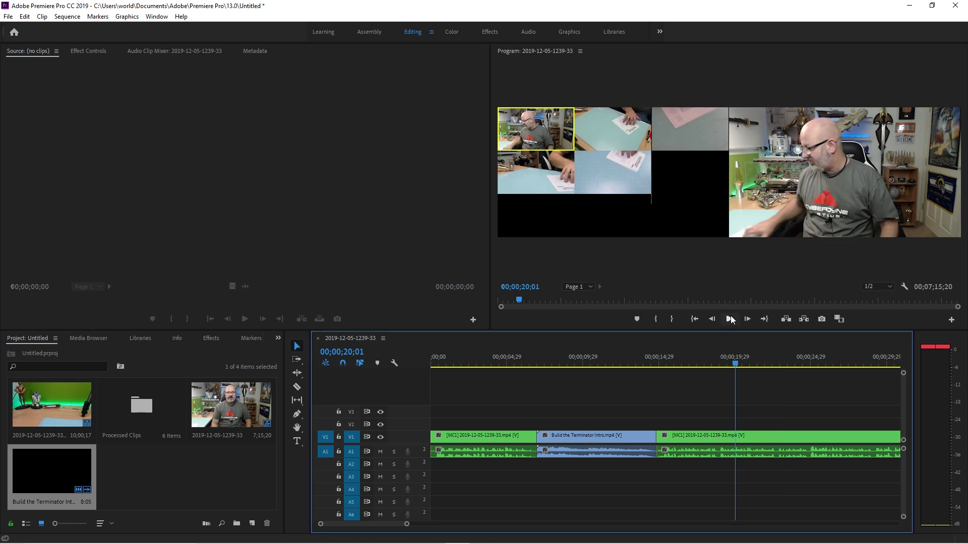
{"action": "left_click", "coordinate": [611, 174]}
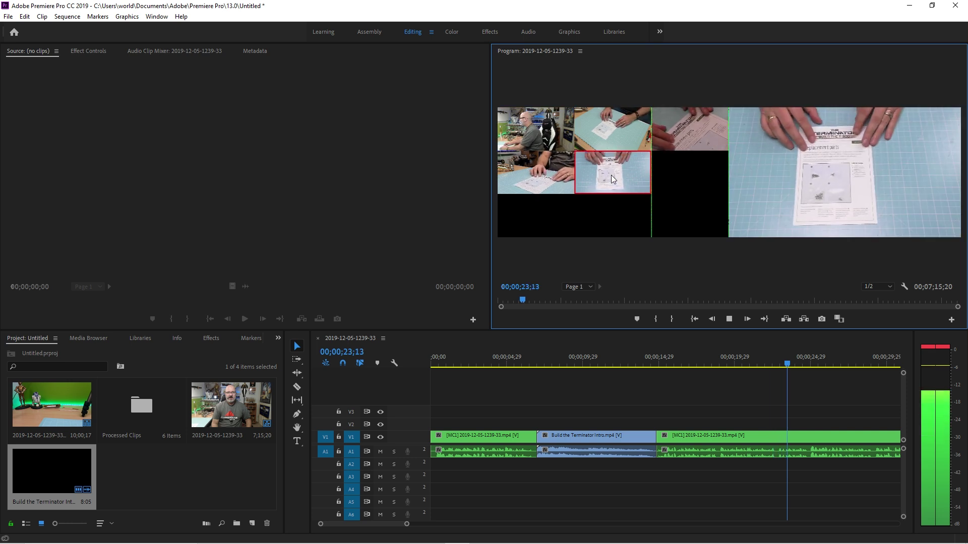
{"action": "left_click", "coordinate": [730, 319]}
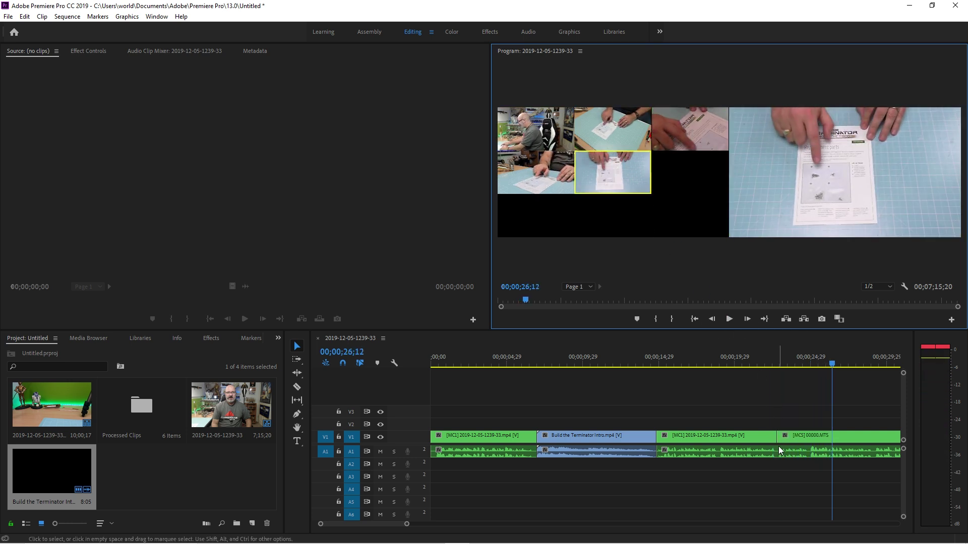
{"action": "left_click", "coordinate": [767, 354]}
{"action": "left_click", "coordinate": [730, 319]}
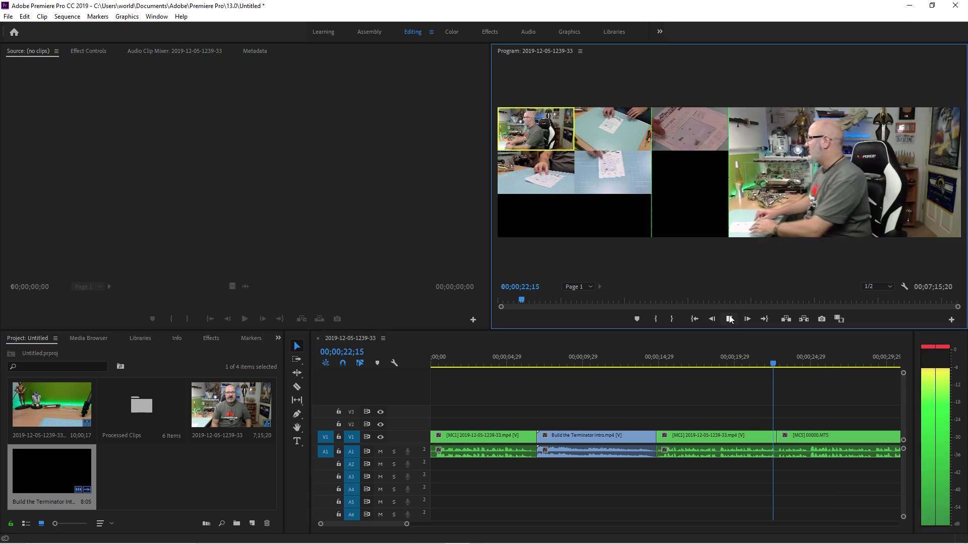
Step: During playback, switch live to camera 5, the presenter, the paper close-up, camera 3, then the presenter again
{"action": "key", "text": "5"}
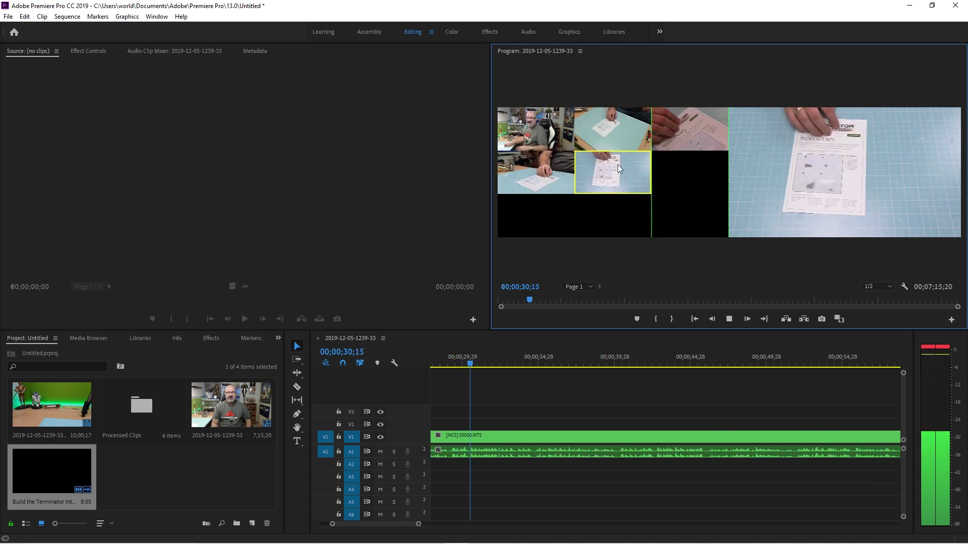
{"action": "left_click", "coordinate": [522, 136]}
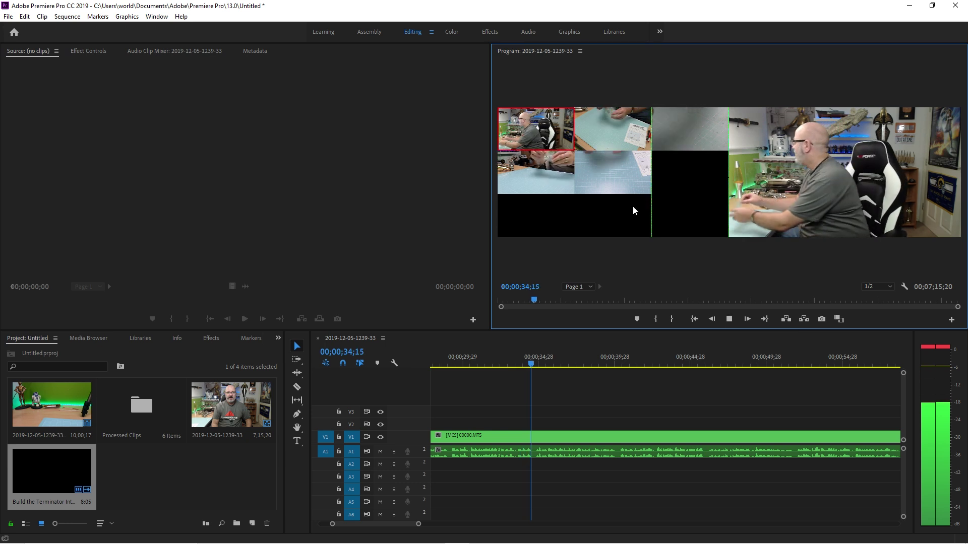
{"action": "left_click", "coordinate": [610, 174]}
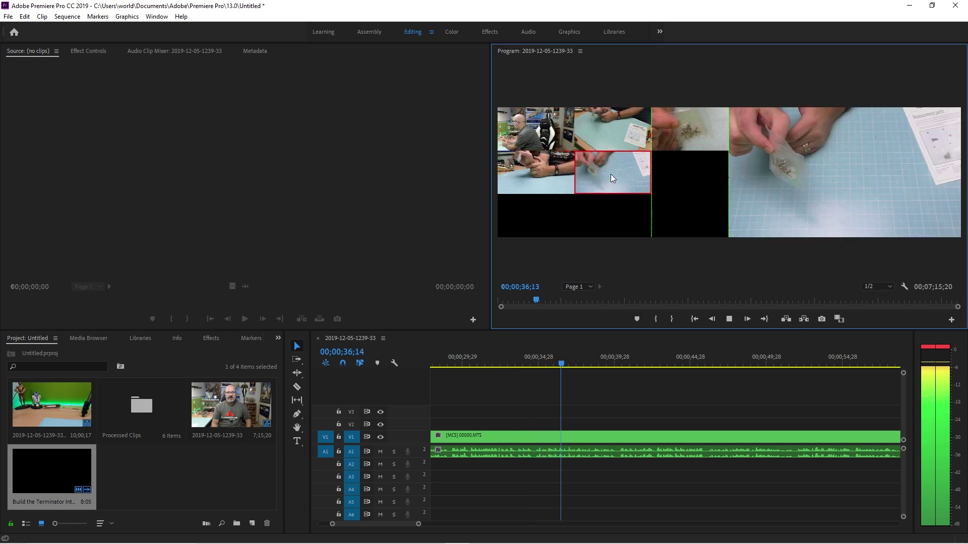
{"action": "left_click", "coordinate": [686, 140]}
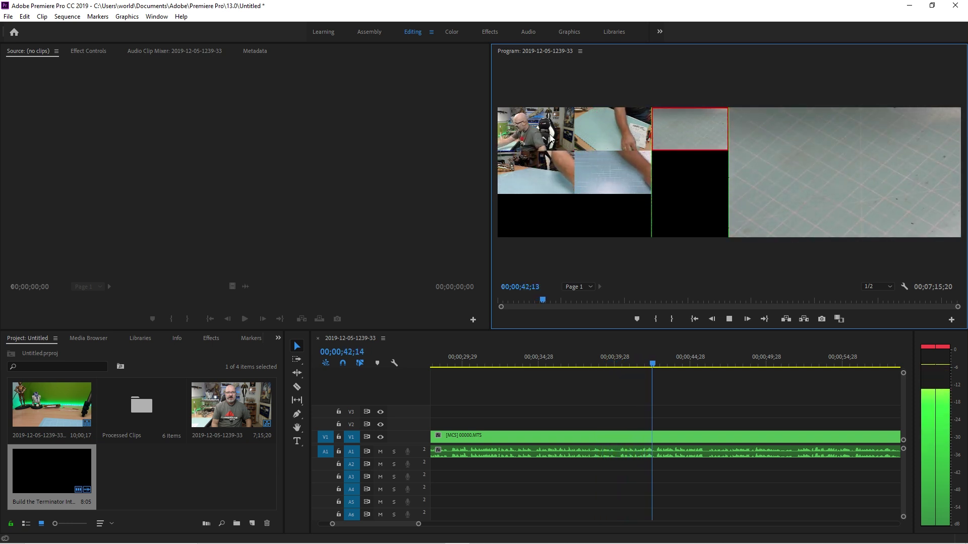
{"action": "left_click", "coordinate": [525, 139]}
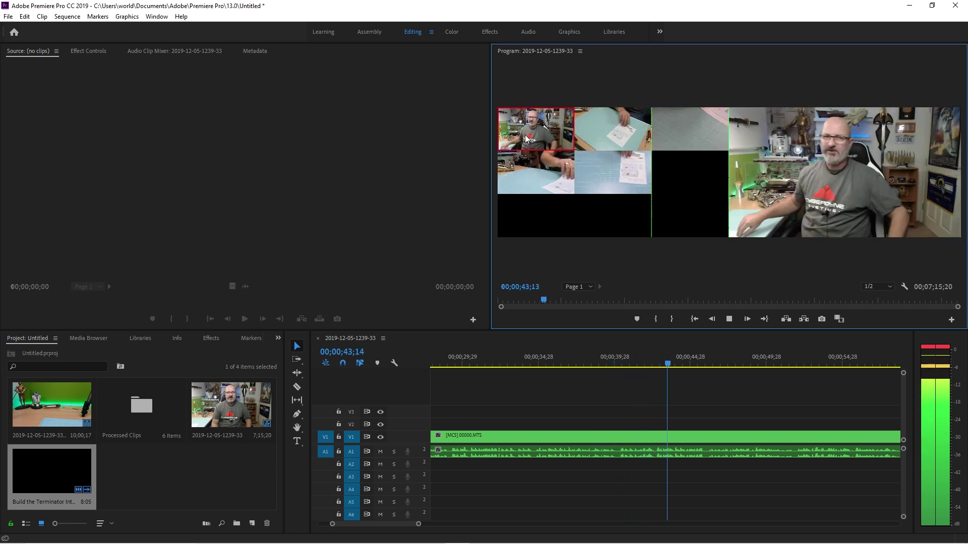
{"action": "left_click", "coordinate": [729, 319]}
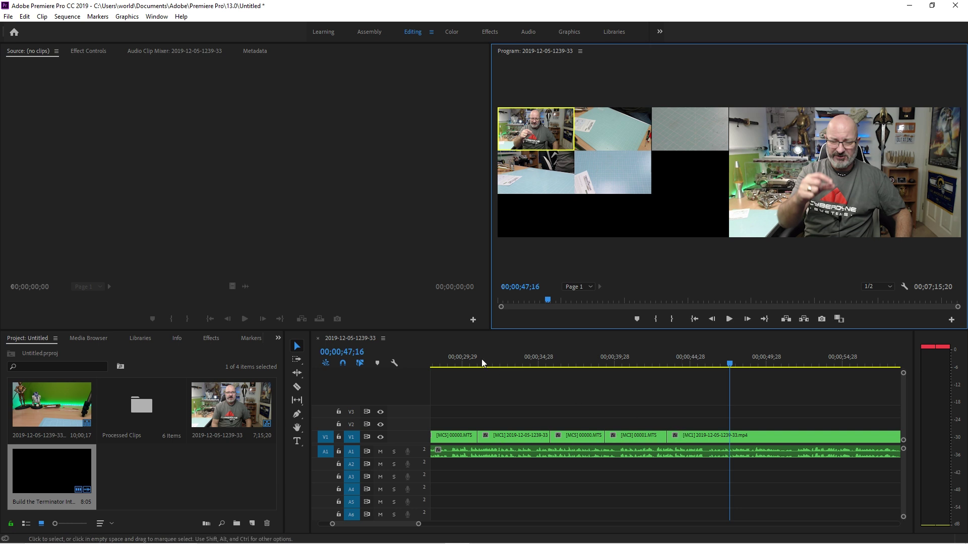
Step: Play the edit from 00;00;30;06 to 00;00;53;03, then scroll the timeline back to the start
{"action": "left_click", "coordinate": [465, 358]}
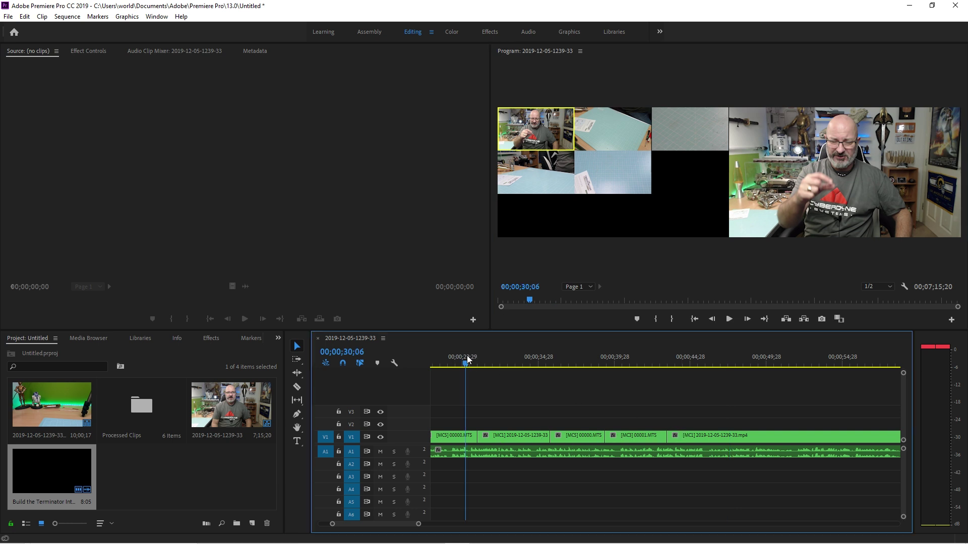
{"action": "left_click", "coordinate": [729, 319]}
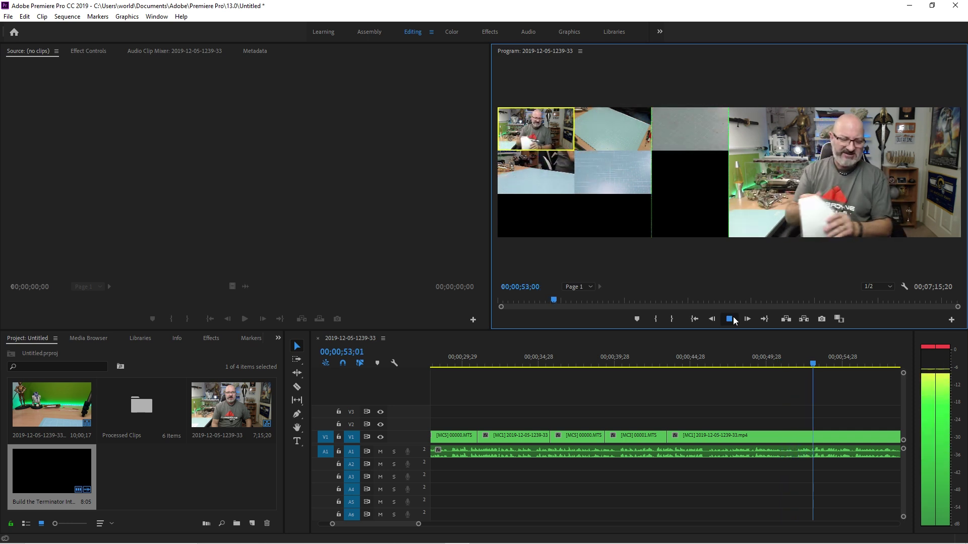
{"action": "left_click", "coordinate": [729, 319]}
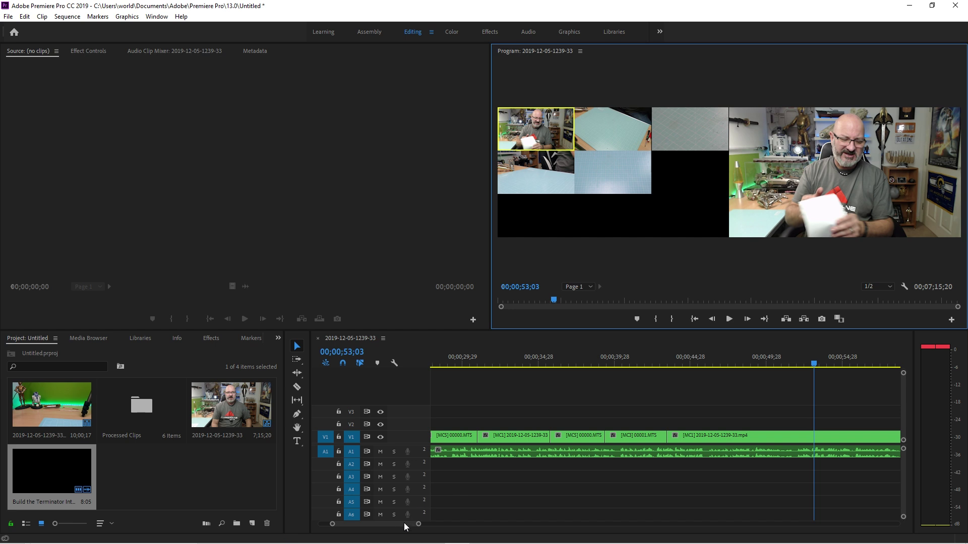
{"action": "left_click_drag", "start_coordinate": [401, 524], "coordinate": [377, 521]}
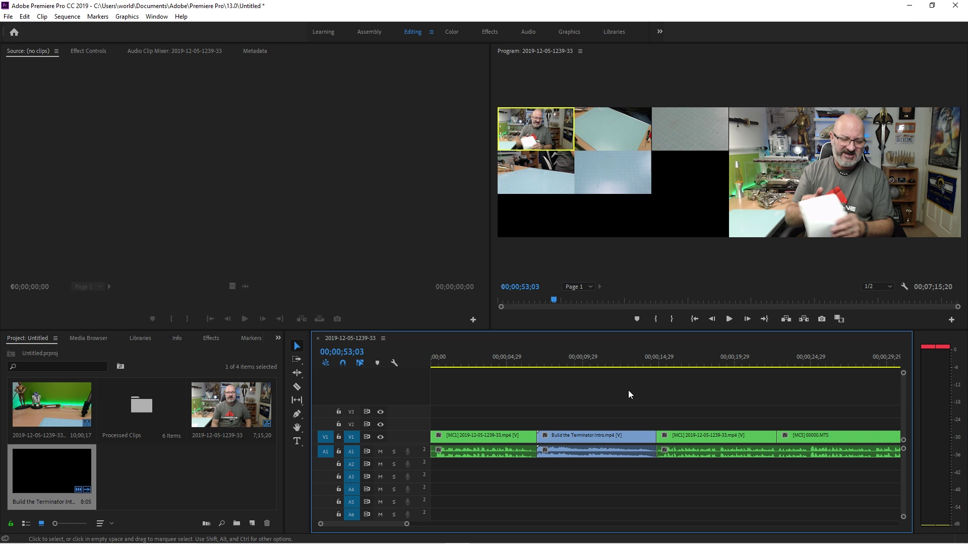
Step: Set the Program monitor to Composite Video, play from about 21 seconds, then return to the start
{"action": "left_click", "coordinate": [903, 287]}
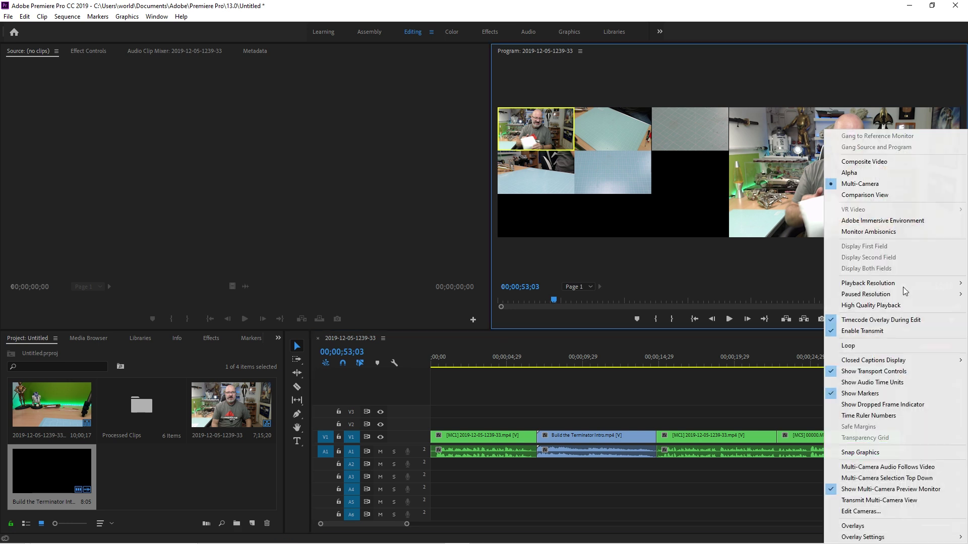
{"action": "left_click", "coordinate": [855, 162]}
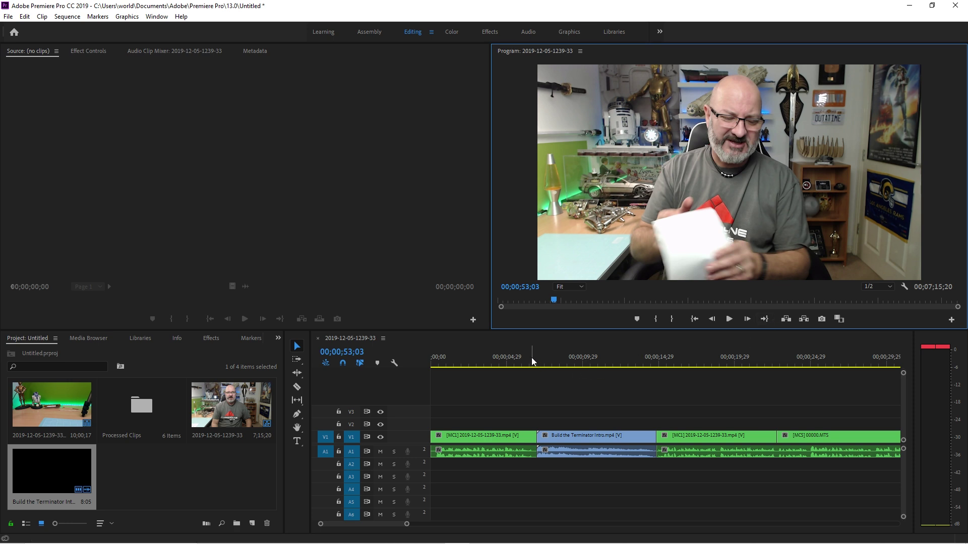
{"action": "left_click", "coordinate": [757, 360]}
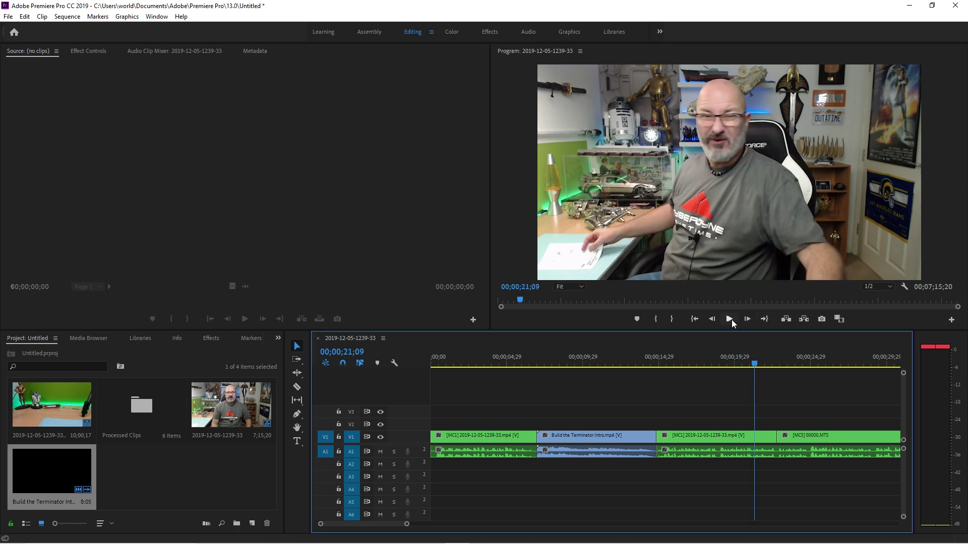
{"action": "left_click", "coordinate": [729, 319]}
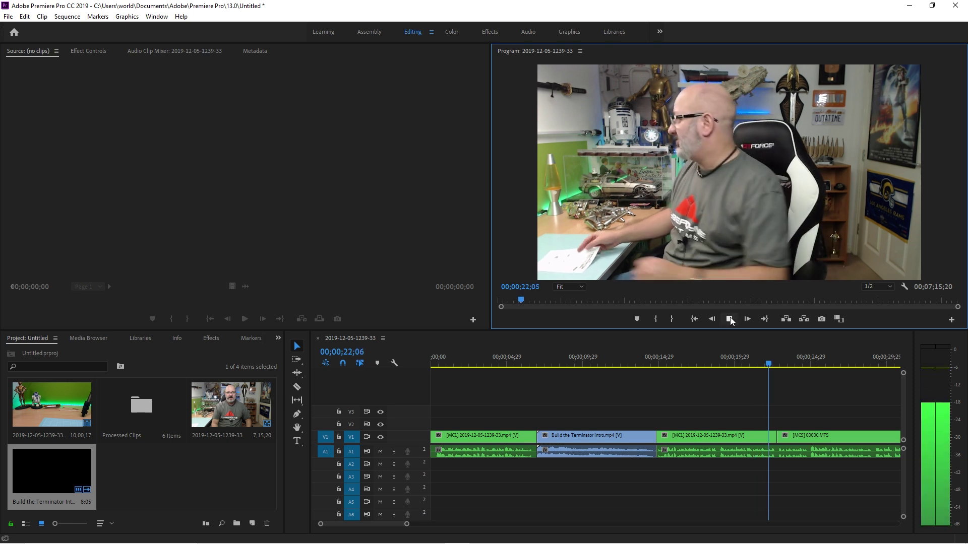
{"action": "left_click", "coordinate": [730, 319]}
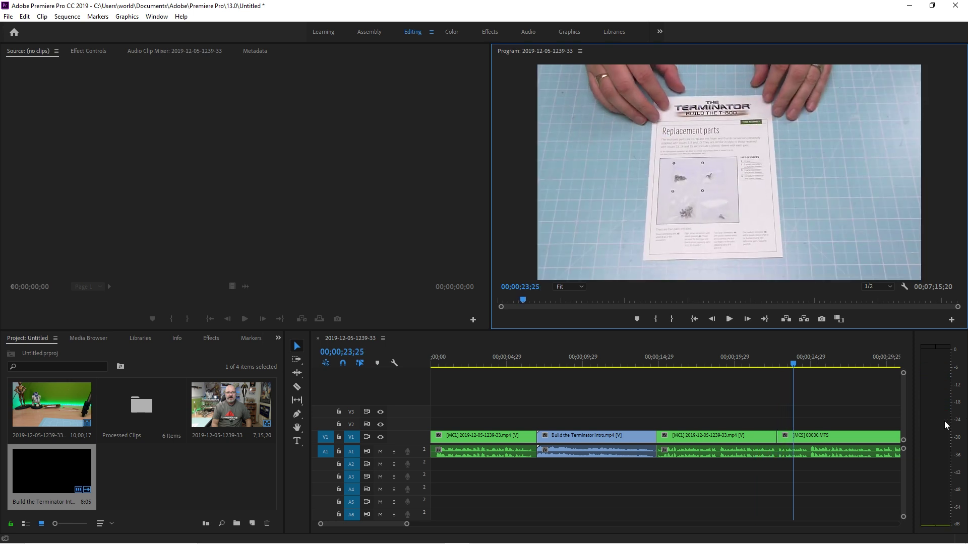
{"action": "left_click", "coordinate": [436, 357]}
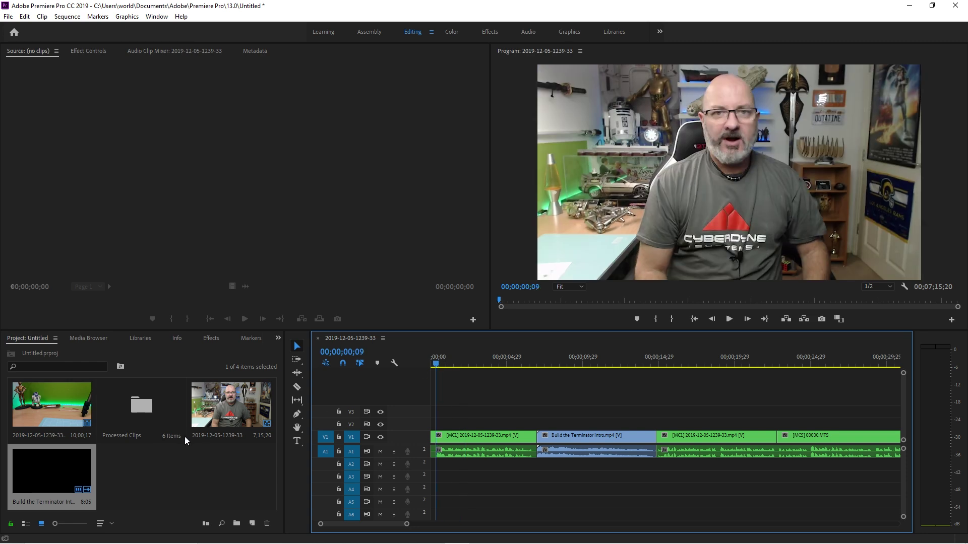
Step: Import Subscribe Animation from Google Drive > YouTube Stock Footage
{"action": "double_click", "coordinate": [157, 464]}
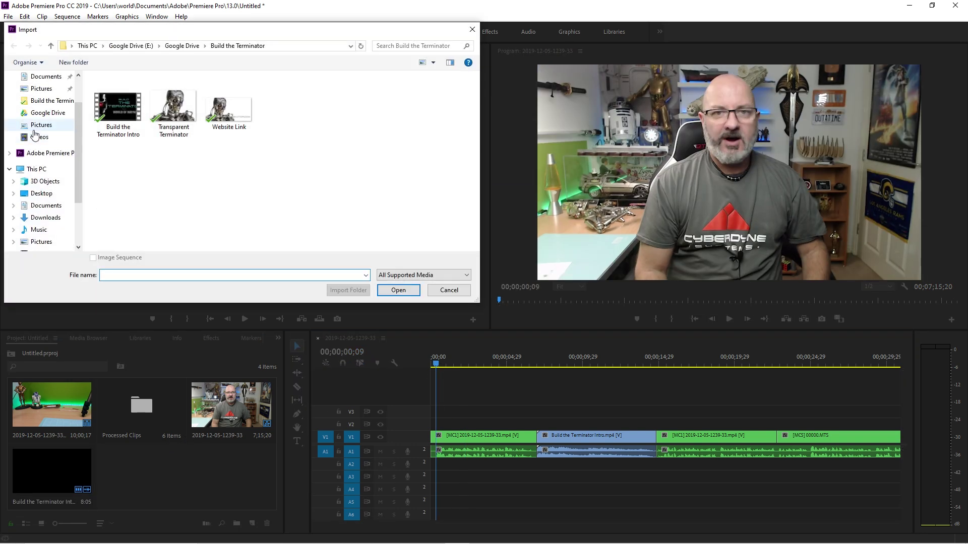
{"action": "left_click", "coordinate": [48, 113]}
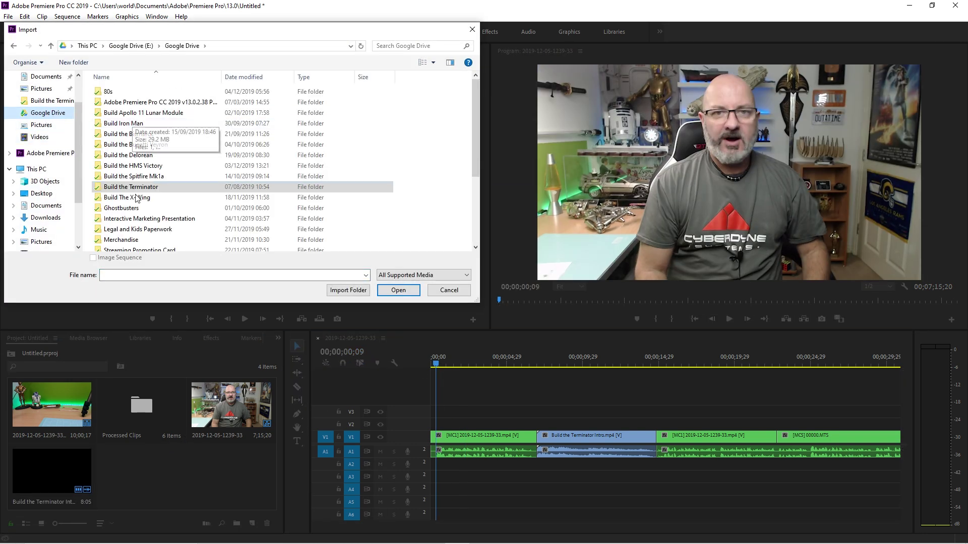
{"action": "scroll", "coordinate": [134, 212], "scroll_direction": "down", "scroll_amount": 2}
{"action": "double_click", "coordinate": [130, 228]}
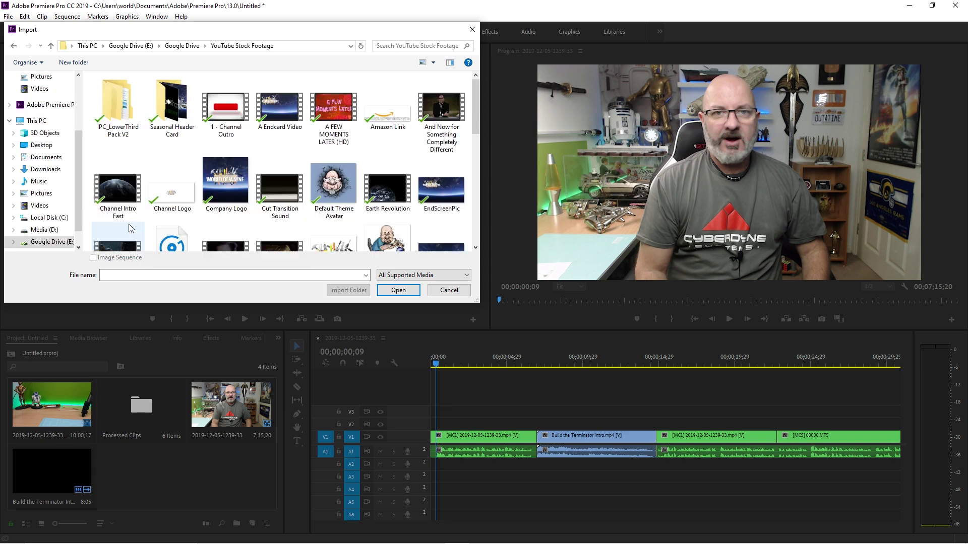
{"action": "scroll", "coordinate": [129, 224], "scroll_direction": "down", "scroll_amount": 4}
{"action": "double_click", "coordinate": [434, 78]}
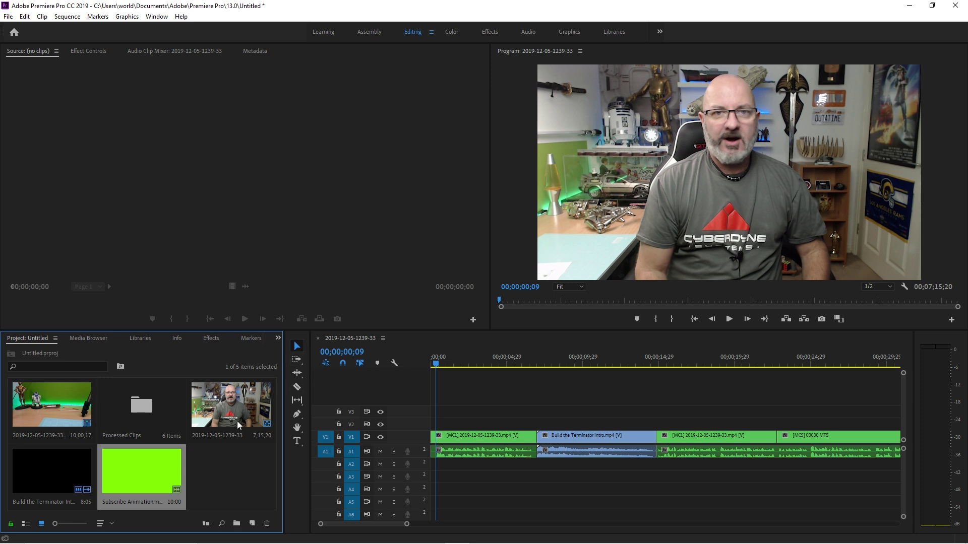
Step: Place Subscribe Animation on V2 at 00;00 and step forward until the SUBSCRIBE button shows
{"action": "left_click_drag", "start_coordinate": [138, 472], "coordinate": [440, 425]}
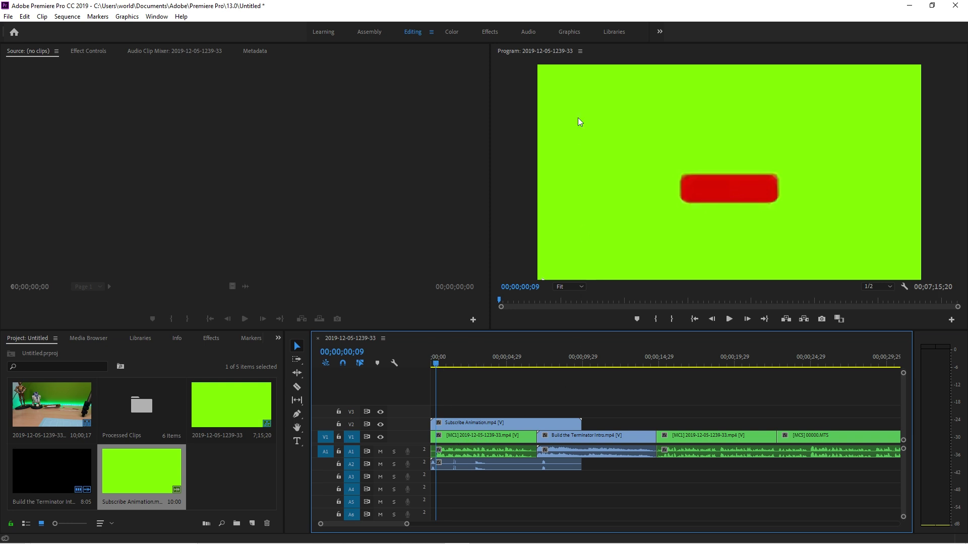
{"action": "left_click", "coordinate": [435, 364]}
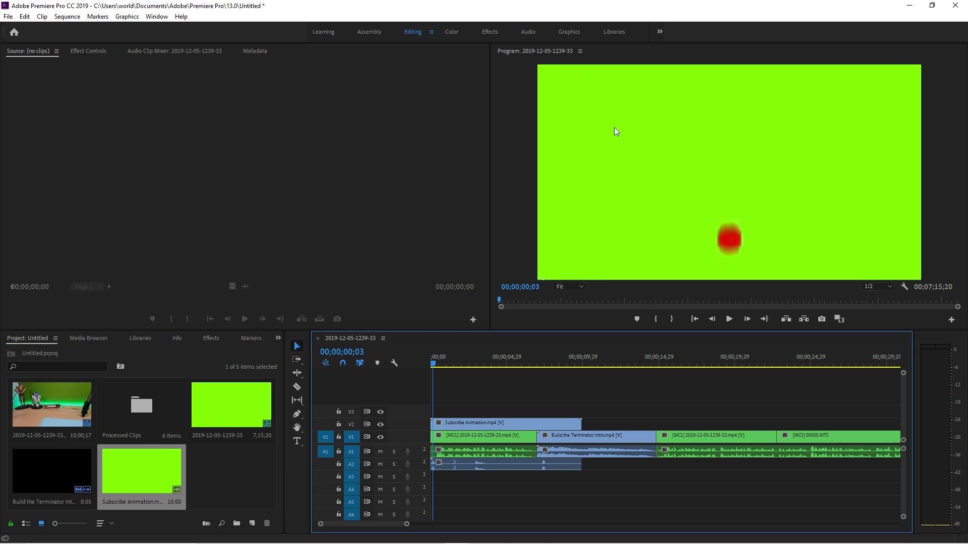
{"action": "key", "text": "Right"}
{"action": "key", "text": "Right"}
{"action": "key", "text": "Right"}
{"action": "key", "text": "Right"}
{"action": "key", "text": "Right"}
{"action": "key", "text": "Right"}
{"action": "key", "text": "Right"}
{"action": "key", "text": "Right"}
{"action": "key", "text": "Right"}
{"action": "key", "text": "Right"}
{"action": "key", "text": "Right"}
{"action": "key", "text": "Right"}
{"action": "key", "text": "Right"}
{"action": "key", "text": "Right"}
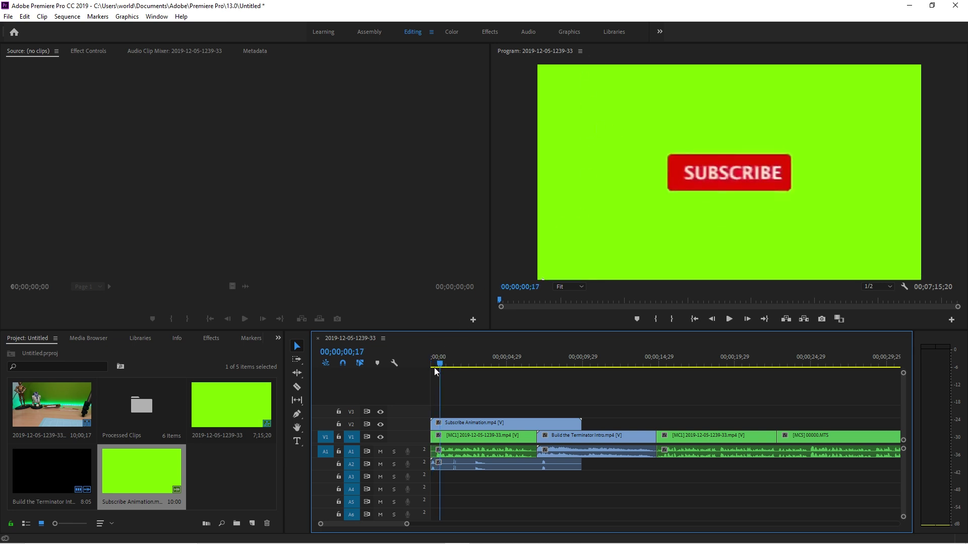
Step: Search effects for 'ultr' and apply Ultra Key to the Subscribe Animation clip, showing its Effect Controls
{"action": "left_click", "coordinate": [208, 340]}
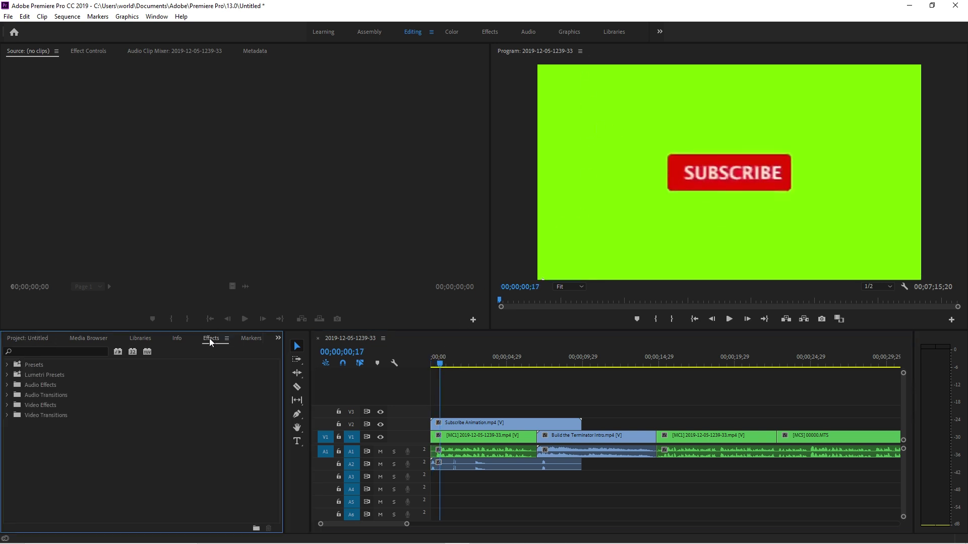
{"action": "left_click", "coordinate": [66, 351]}
{"action": "type", "text": "ultra"}
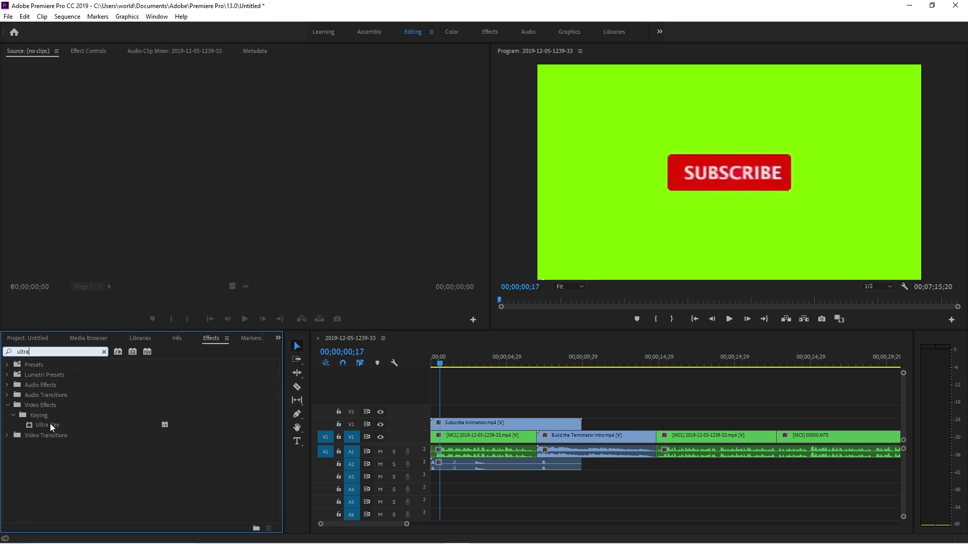
{"action": "left_click_drag", "start_coordinate": [49, 424], "coordinate": [487, 423]}
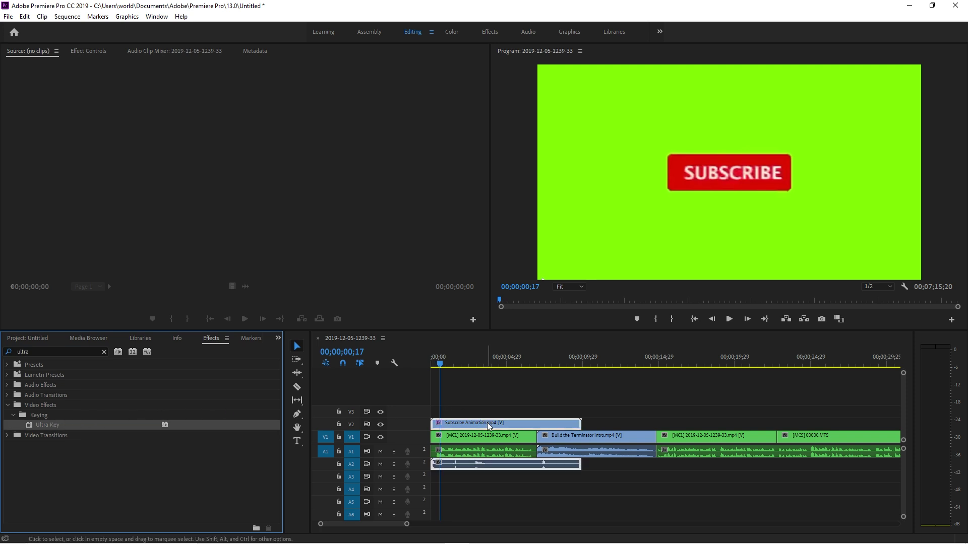
{"action": "left_click", "coordinate": [86, 51]}
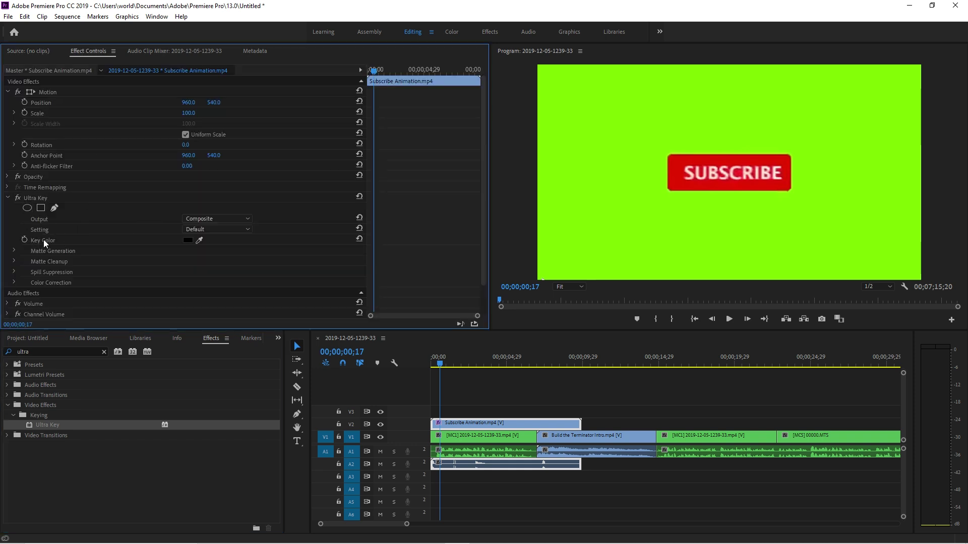
Step: Key out the green background, scale the Subscribe overlay to 45.8, and move it to 324.2, 979.1
{"action": "left_click", "coordinate": [199, 240]}
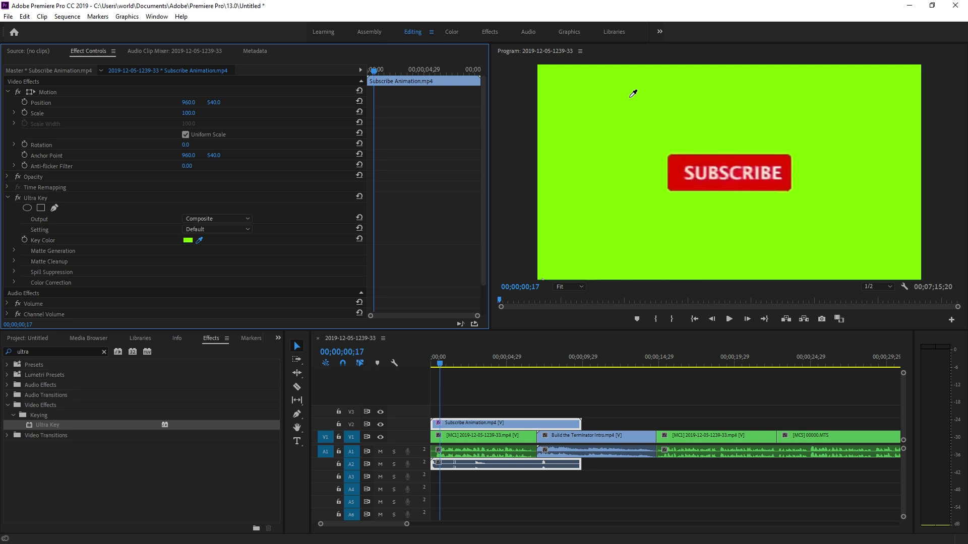
{"action": "left_click", "coordinate": [630, 97]}
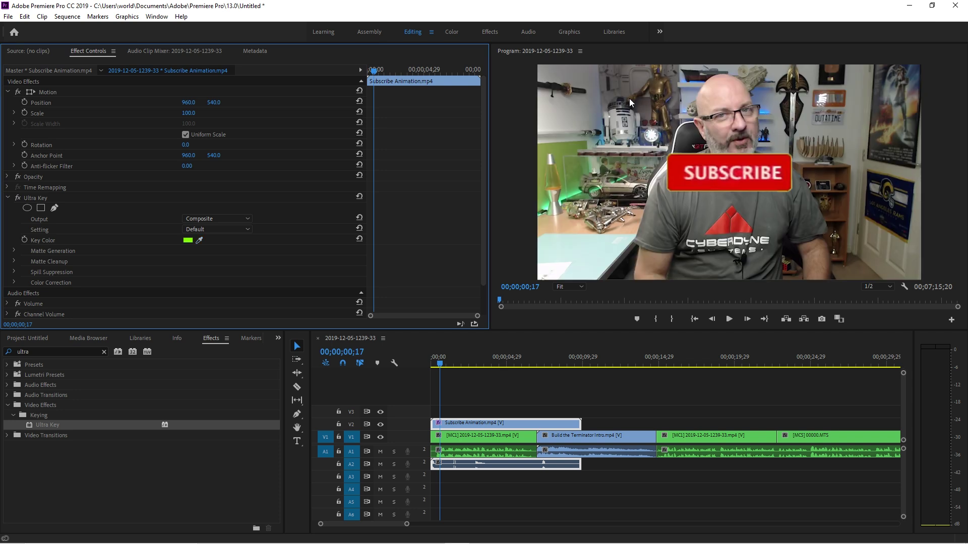
{"action": "left_click", "coordinate": [625, 129]}
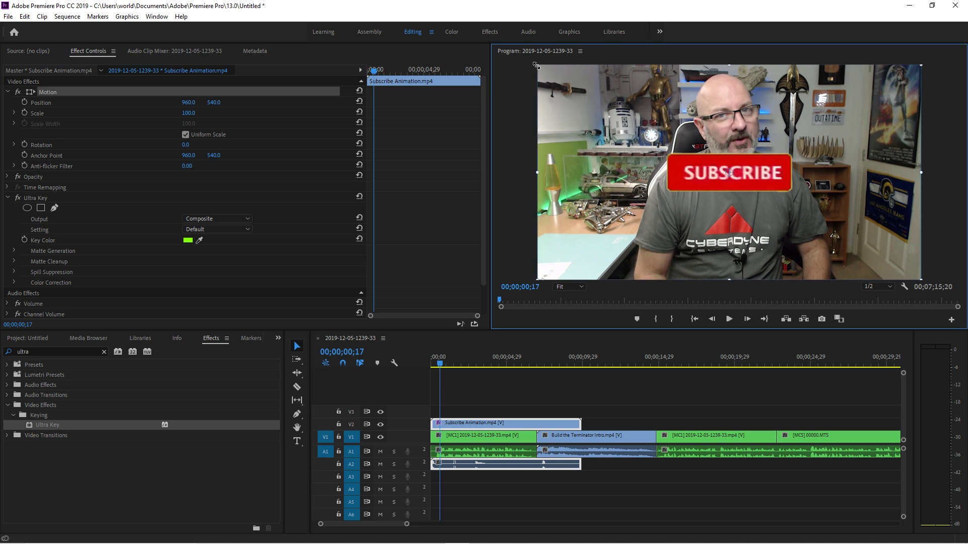
{"action": "left_click_drag", "start_coordinate": [536, 66], "coordinate": [634, 113]}
{"action": "left_click_drag", "start_coordinate": [444, 365], "coordinate": [463, 366]}
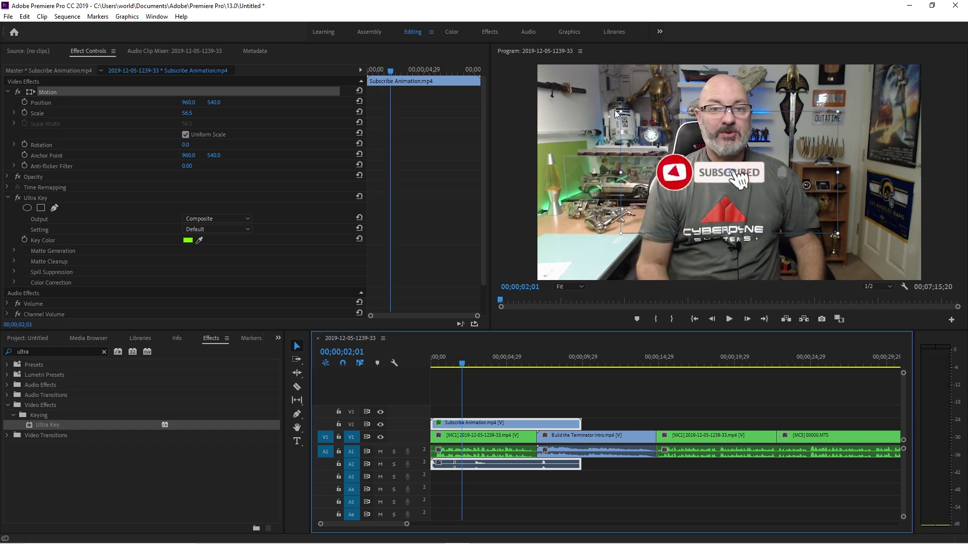
{"action": "left_click_drag", "start_coordinate": [621, 111], "coordinate": [643, 123]}
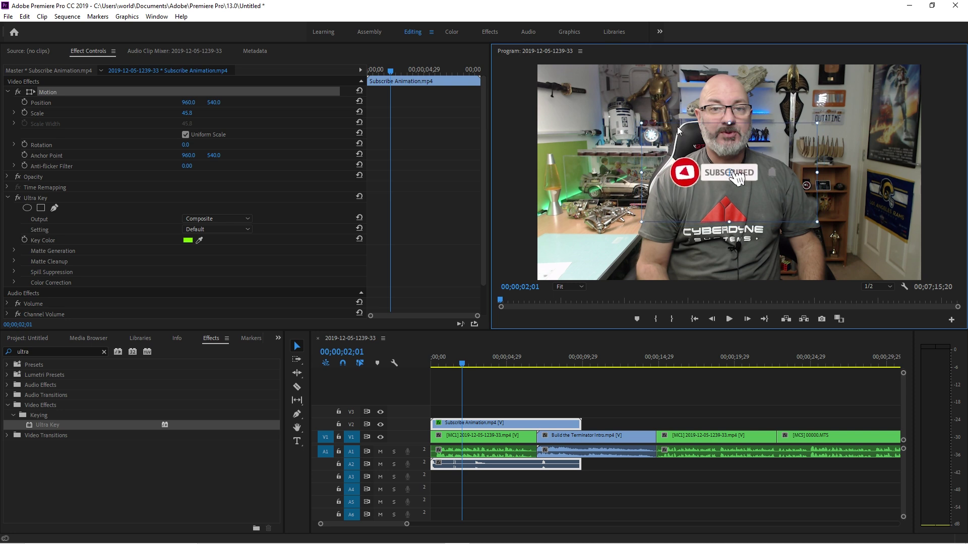
{"action": "left_click_drag", "start_coordinate": [688, 145], "coordinate": [561, 233]}
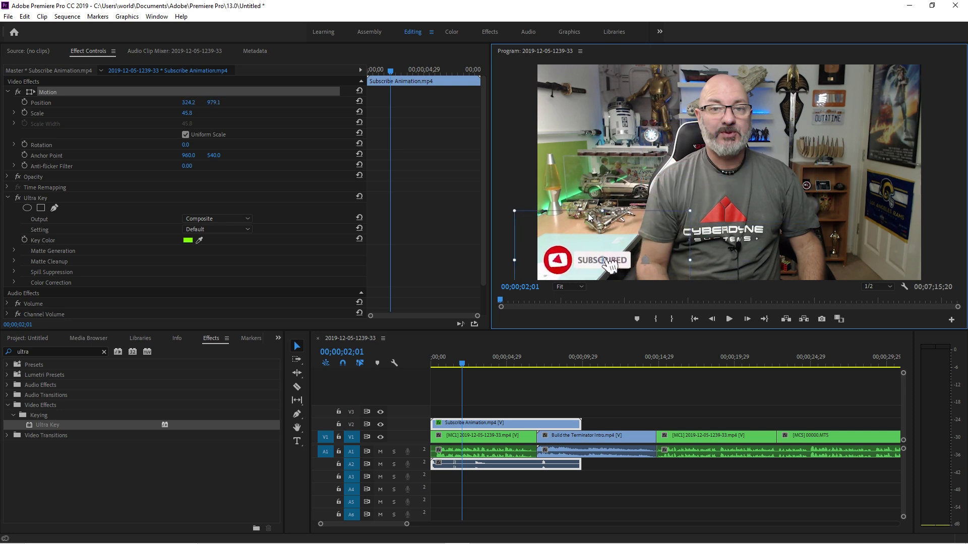
Step: Preview the keyed overlay from the sequence start, then park the playhead at 00;00;15;00
{"action": "left_click", "coordinate": [413, 361]}
{"action": "key", "text": "Home"}
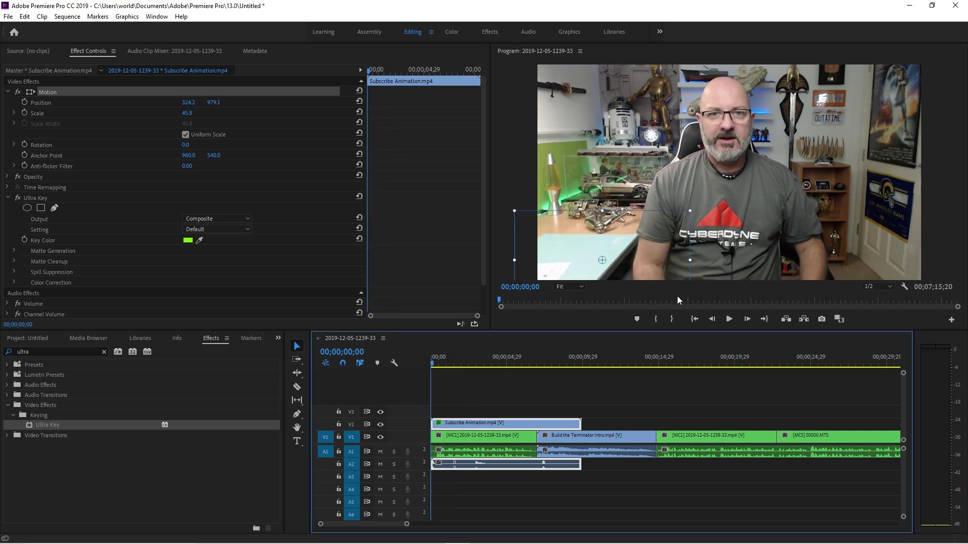
{"action": "left_click", "coordinate": [728, 319]}
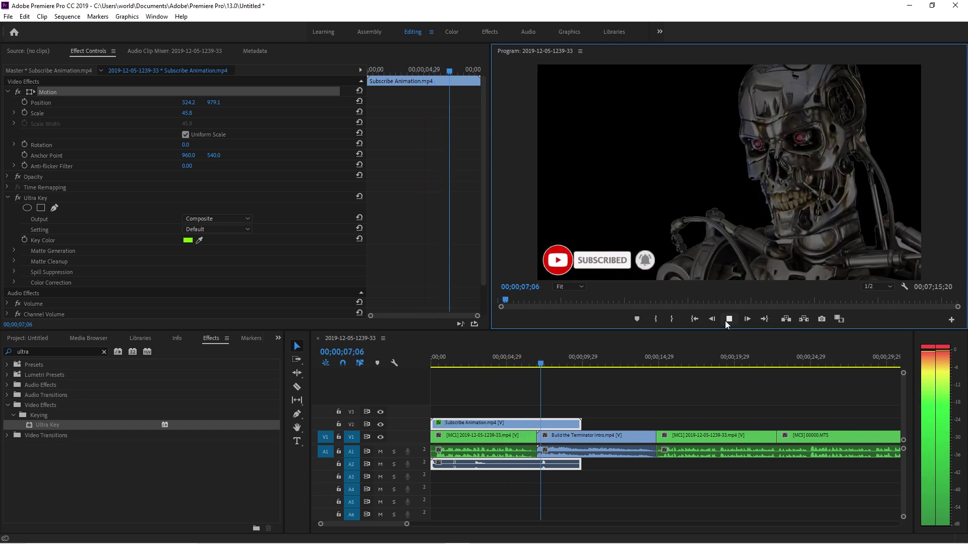
{"action": "left_click", "coordinate": [726, 323]}
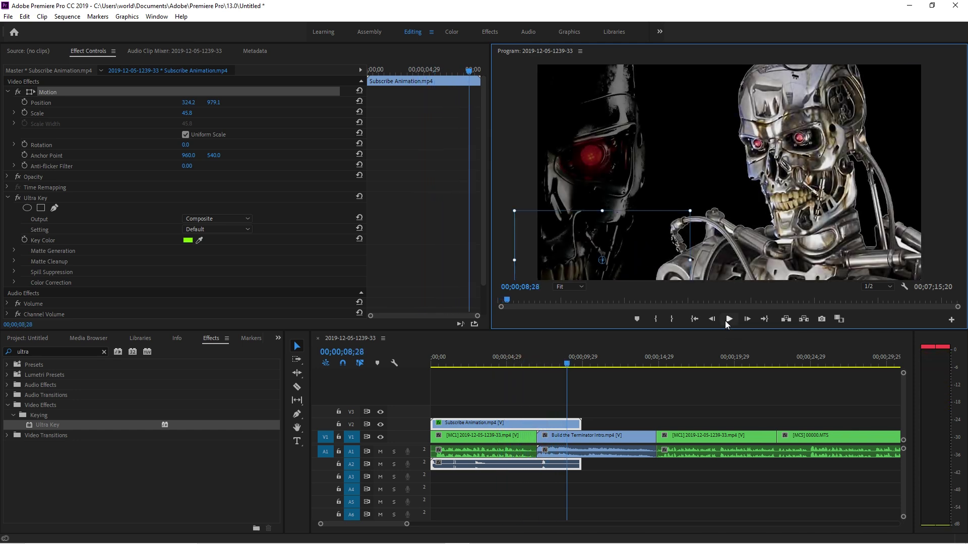
{"action": "left_click", "coordinate": [647, 363]}
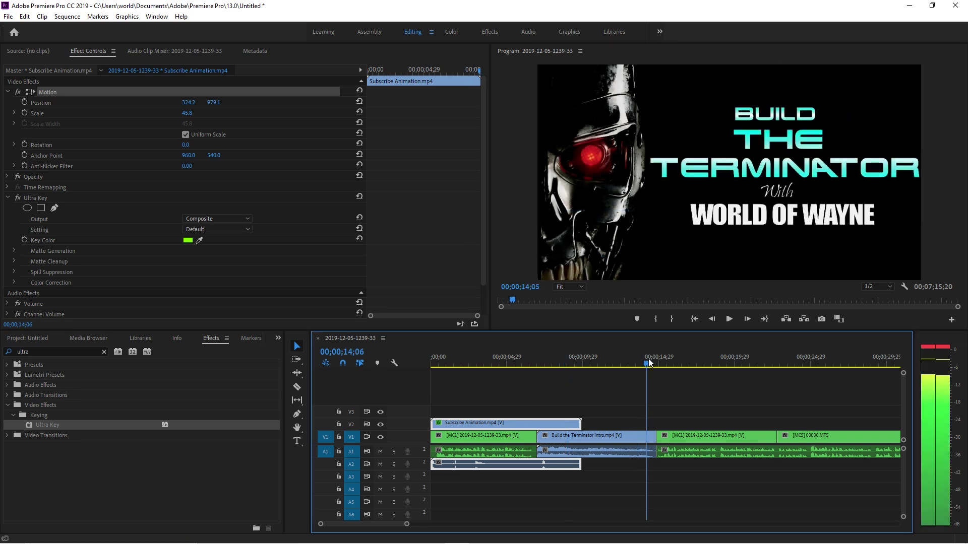
{"action": "left_click_drag", "start_coordinate": [649, 363], "coordinate": [660, 361]}
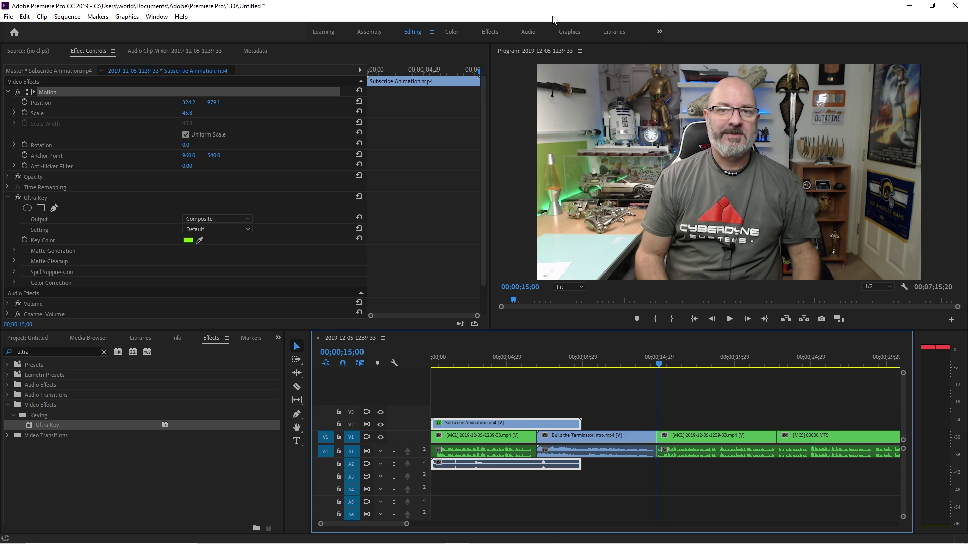
Step: In the Graphics workspace, place the IPC - LowerThird_02 template on V2 at 00;00;15;00
{"action": "left_click", "coordinate": [569, 30]}
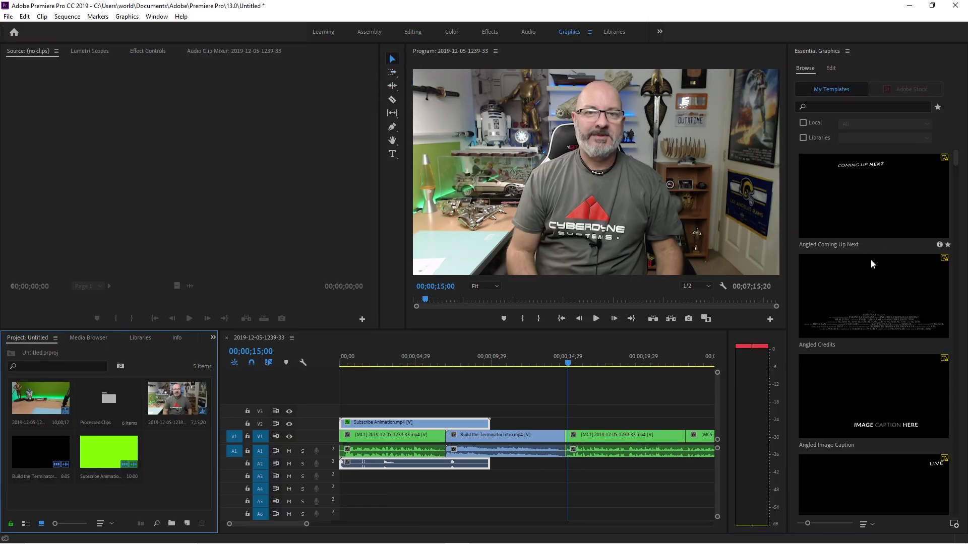
{"action": "scroll", "coordinate": [885, 313], "scroll_direction": "down", "scroll_amount": 10}
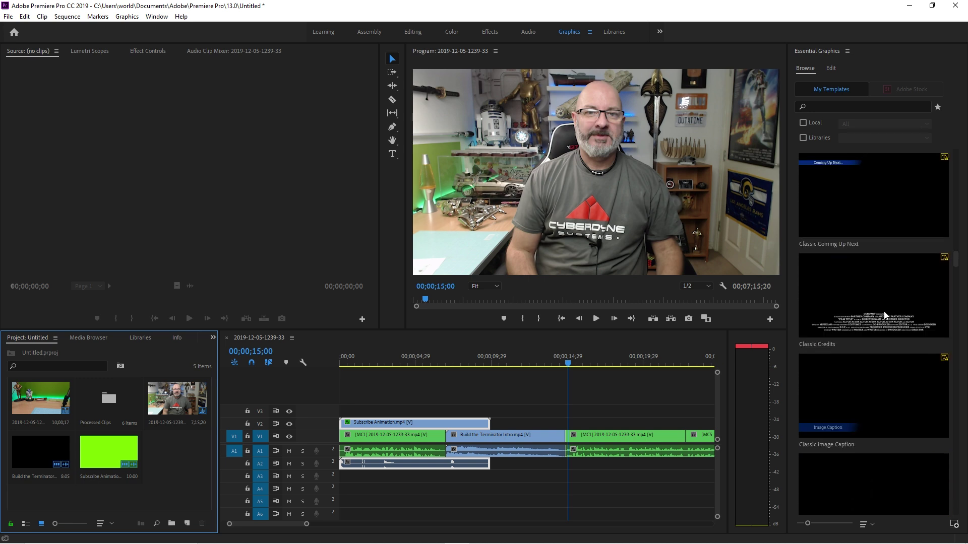
{"action": "scroll", "coordinate": [884, 316], "scroll_direction": "down", "scroll_amount": 10}
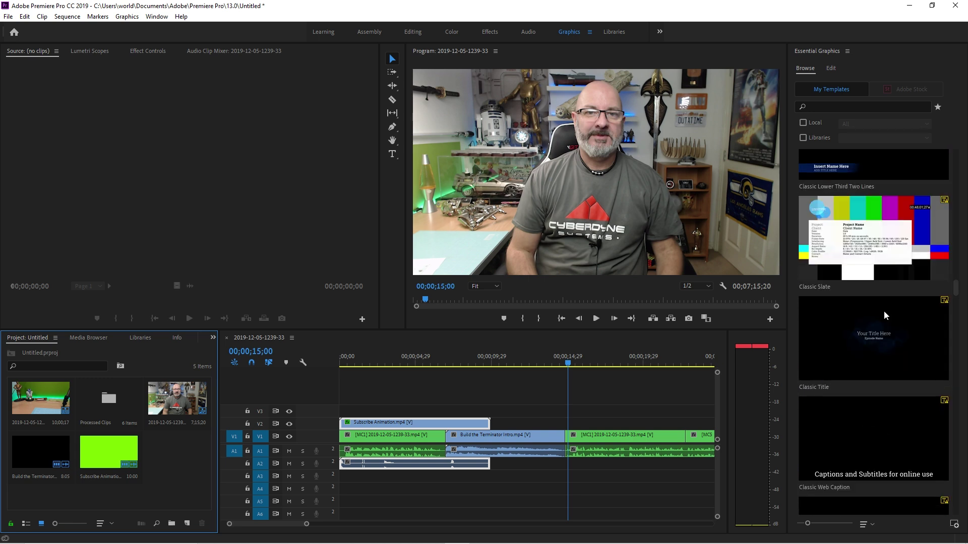
{"action": "scroll", "coordinate": [885, 315], "scroll_direction": "down", "scroll_amount": 10}
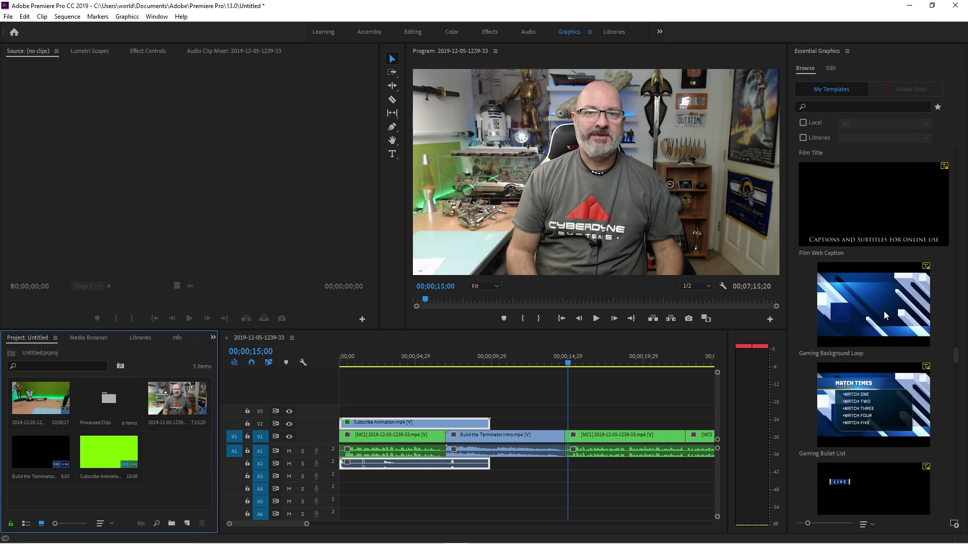
{"action": "scroll", "coordinate": [884, 311], "scroll_direction": "down", "scroll_amount": 8}
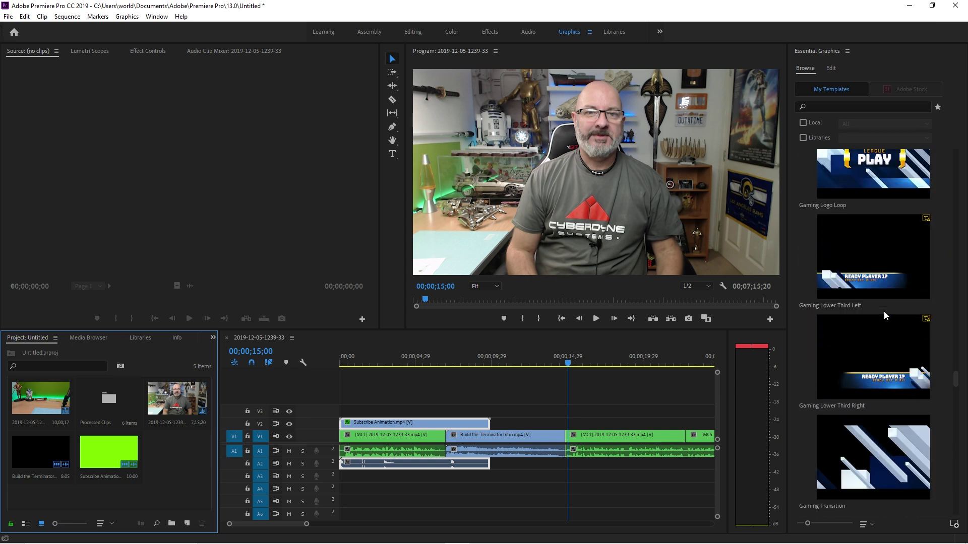
{"action": "left_click", "coordinate": [880, 316]}
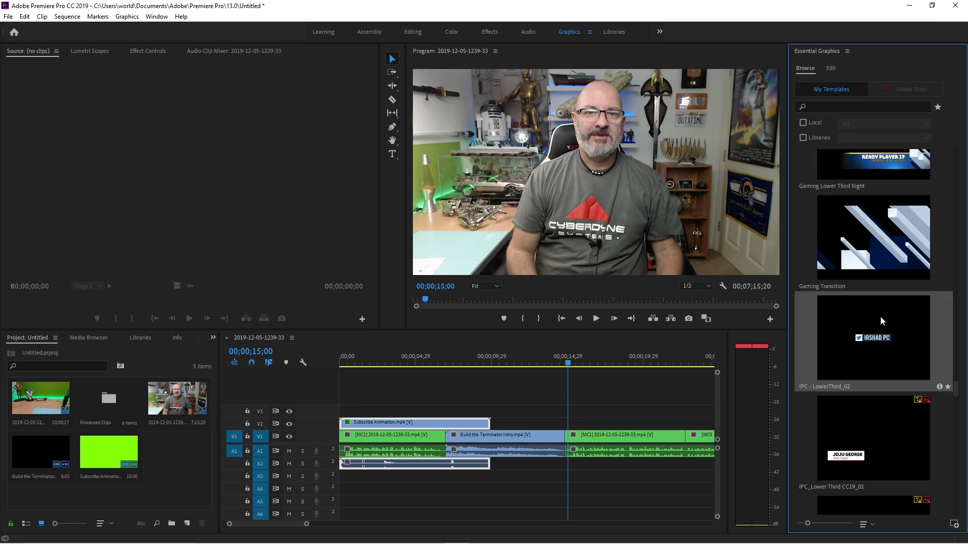
{"action": "left_click_drag", "start_coordinate": [880, 316], "coordinate": [573, 428]}
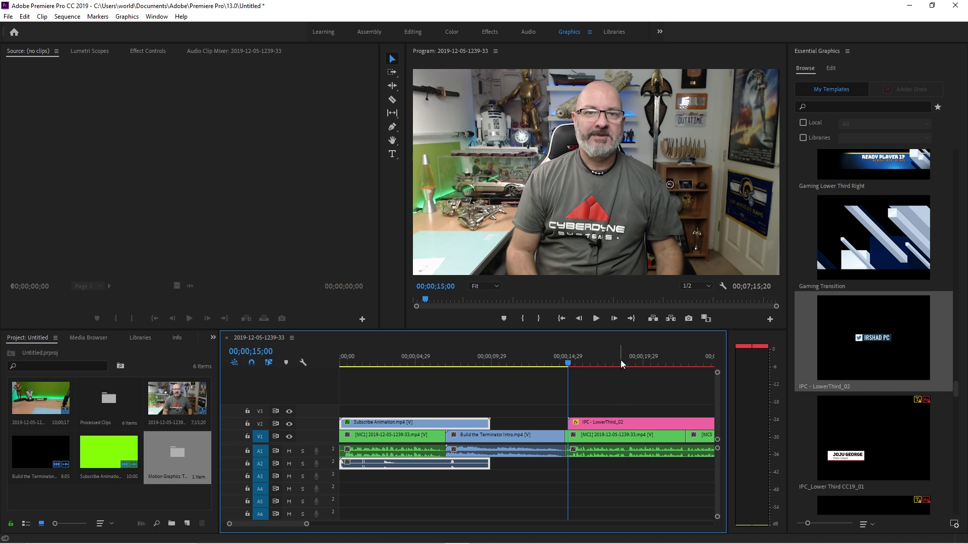
{"action": "left_click", "coordinate": [621, 359]}
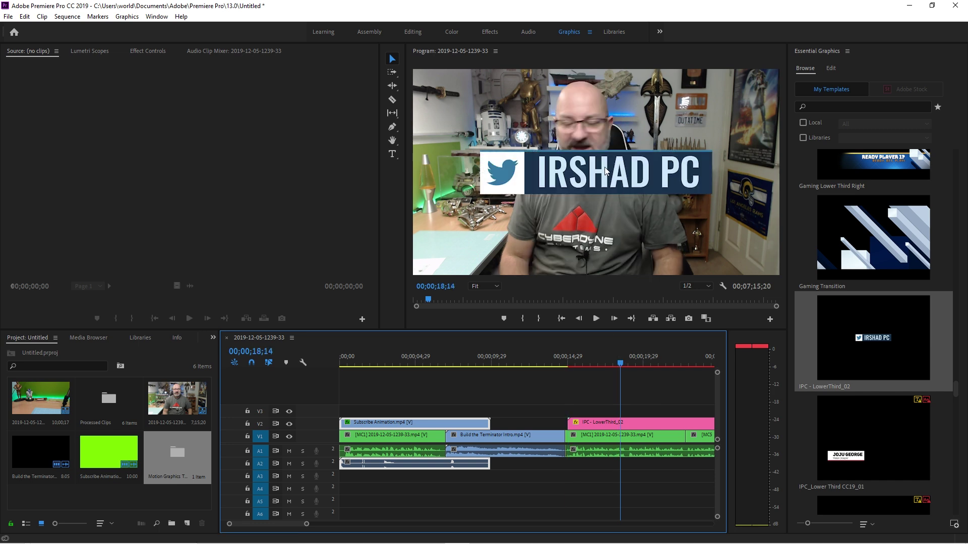
Step: Replace the lower third's text with the Twitter handle, scale it to 69, and move it lower-left
{"action": "left_click", "coordinate": [605, 171]}
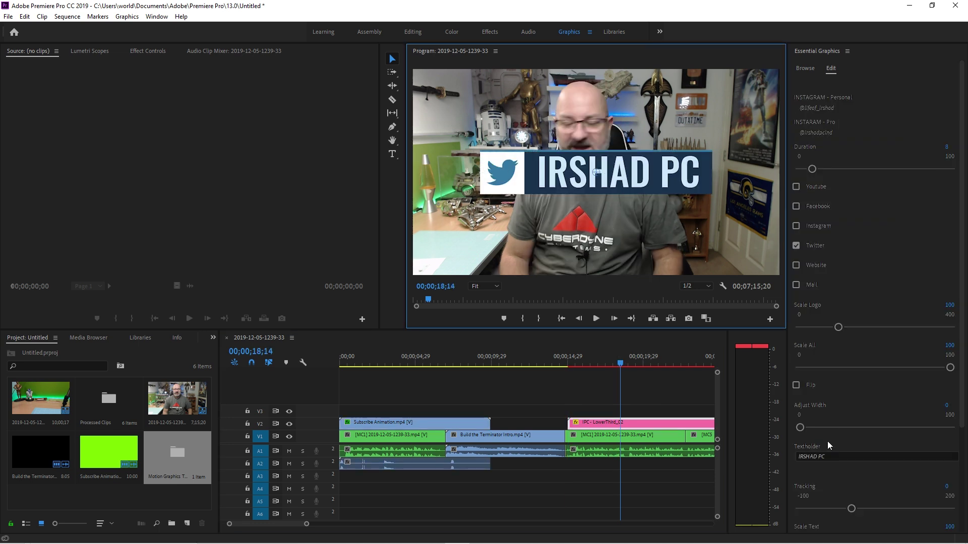
{"action": "left_click", "coordinate": [838, 455]}
{"action": "left_click_drag", "start_coordinate": [838, 455], "coordinate": [794, 455]}
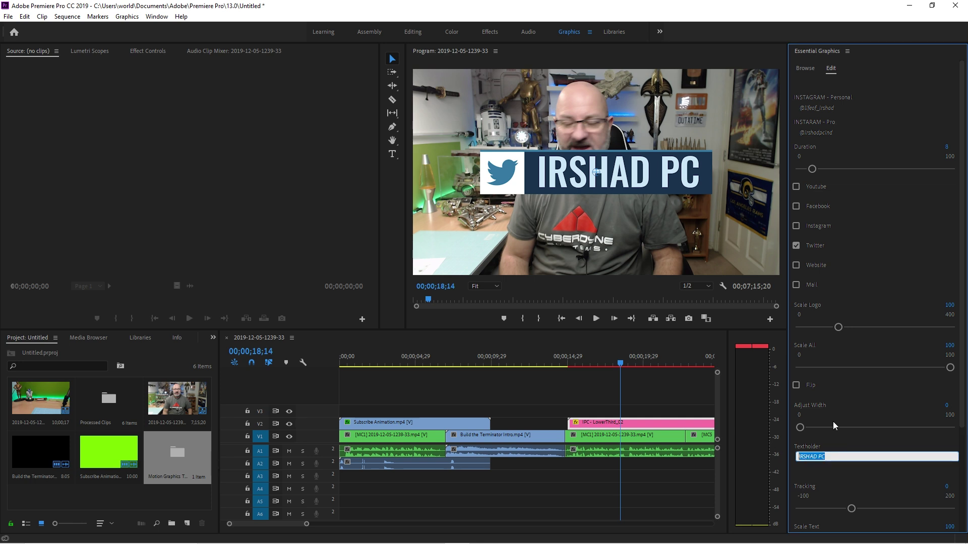
{"action": "type", "text": "ItsWorldofWayne"}
{"action": "left_click_drag", "start_coordinate": [894, 368], "coordinate": [889, 370]}
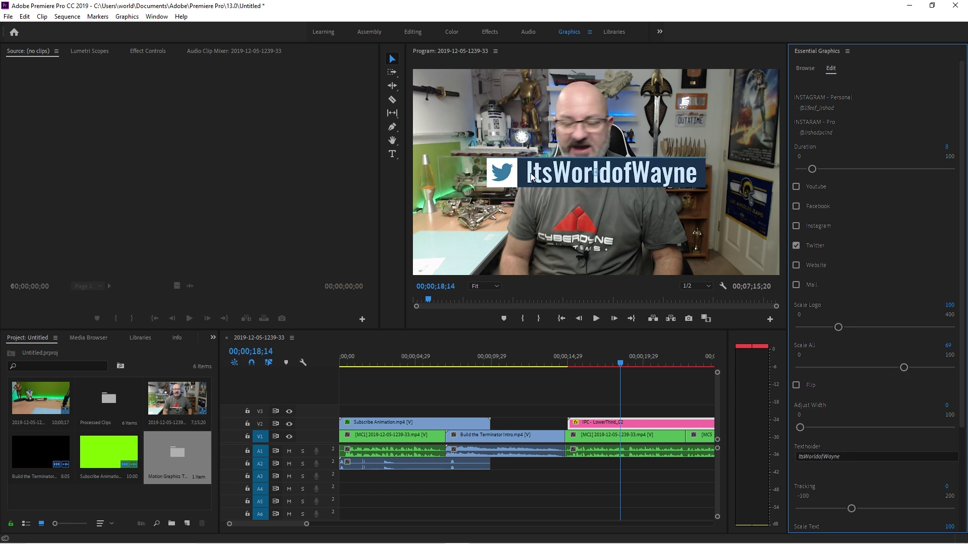
{"action": "left_click_drag", "start_coordinate": [530, 174], "coordinate": [462, 258]}
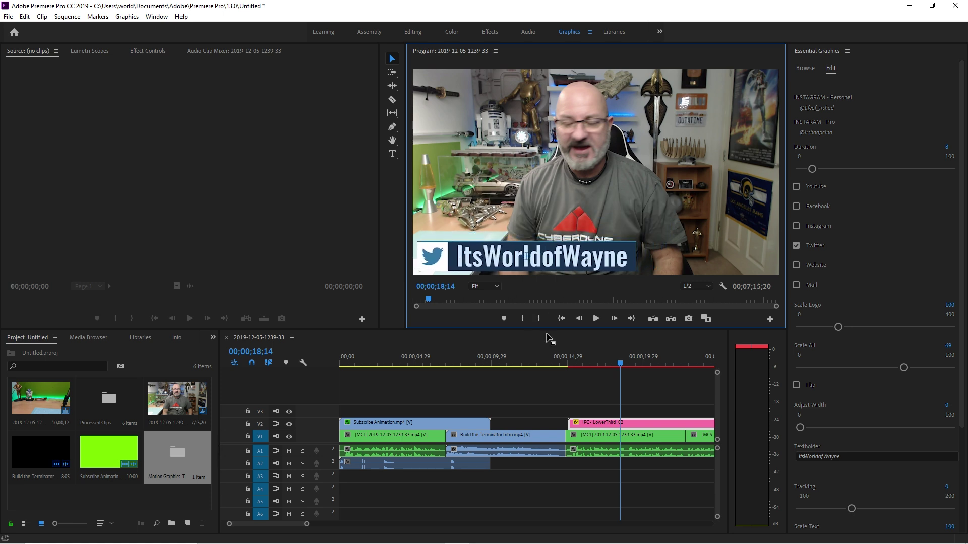
Step: Preview the lower third from about 00;00;14;23, stopping at 00;00;19;20
{"action": "left_click", "coordinate": [565, 360]}
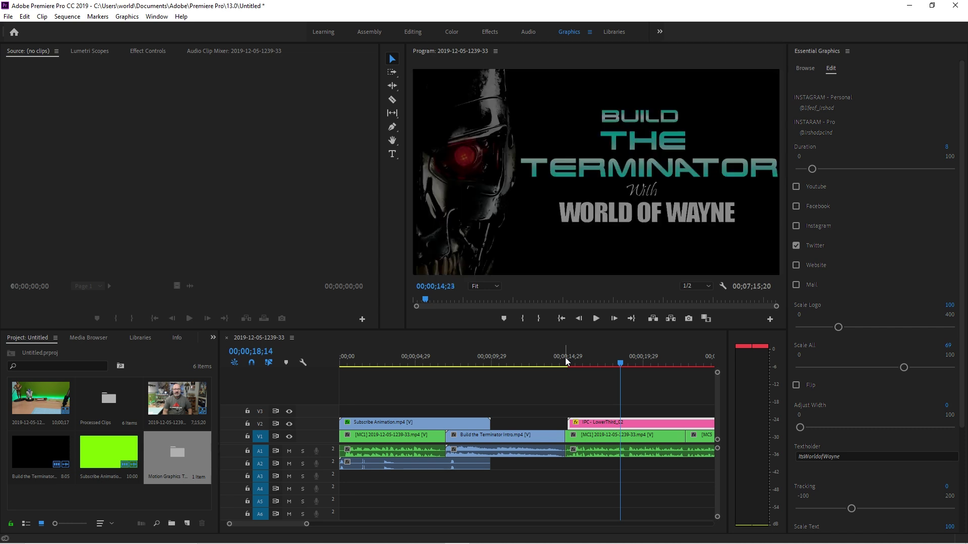
{"action": "left_click", "coordinate": [596, 318]}
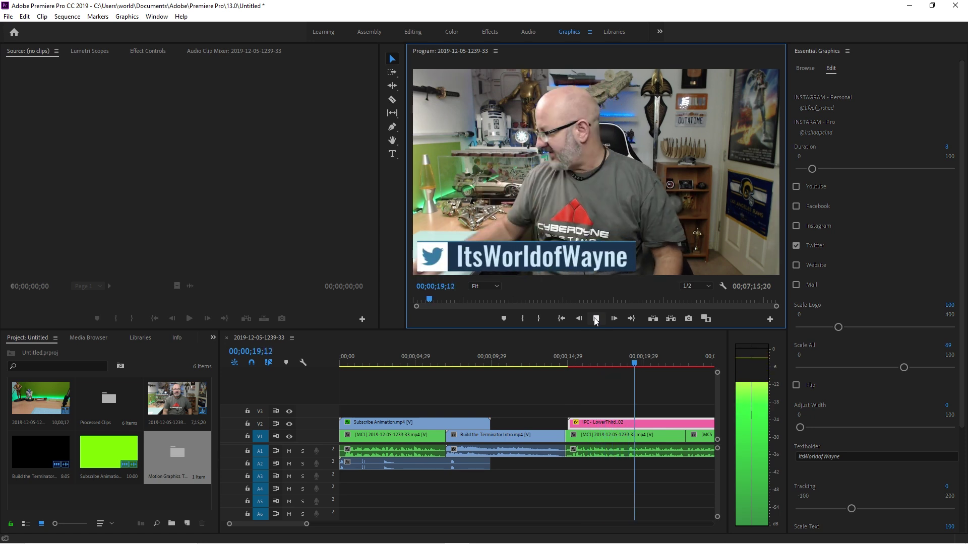
{"action": "left_click", "coordinate": [596, 318]}
{"action": "left_click_drag", "start_coordinate": [282, 522], "coordinate": [328, 527]}
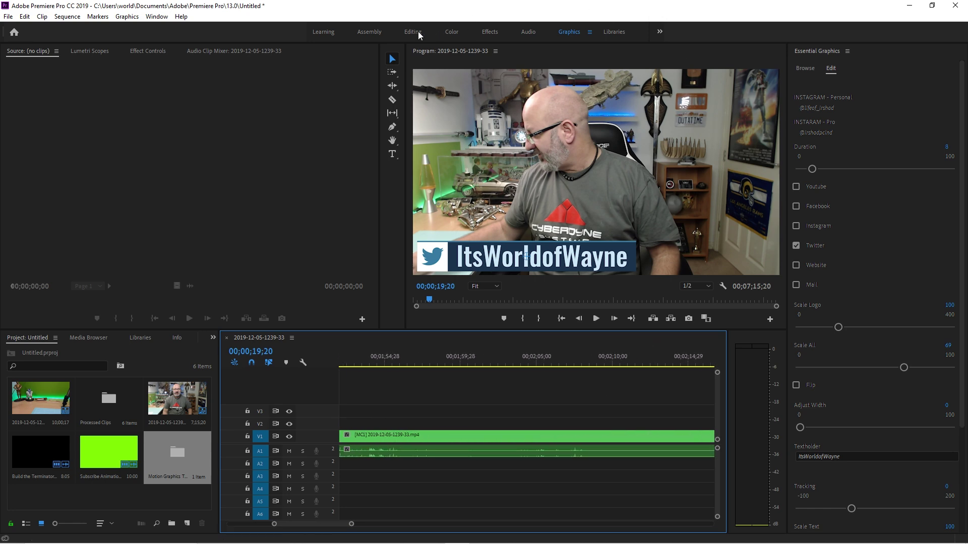
Step: Back in Editing, open Export Media and apply the H.264 YouTube 1080p Full HD preset
{"action": "left_click", "coordinate": [413, 31]}
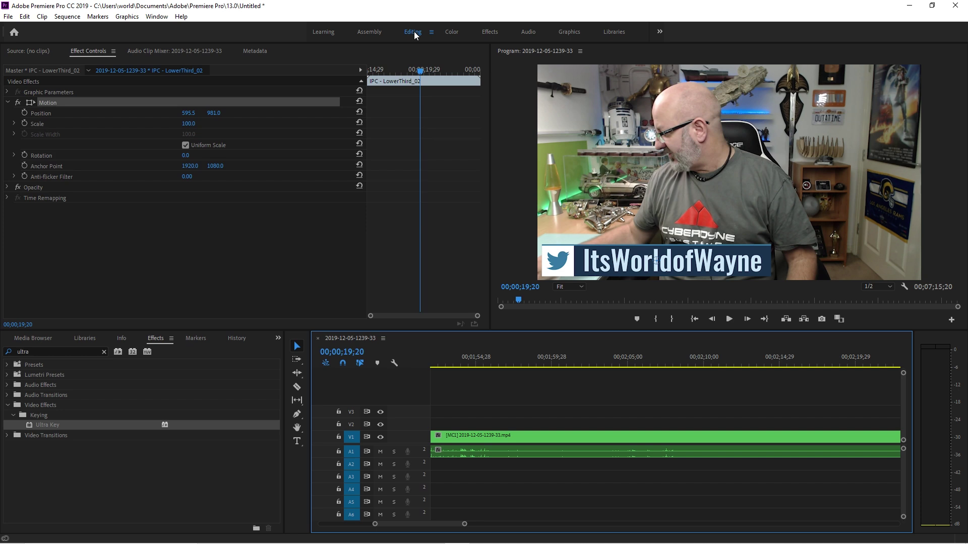
{"action": "left_click", "coordinate": [9, 16]}
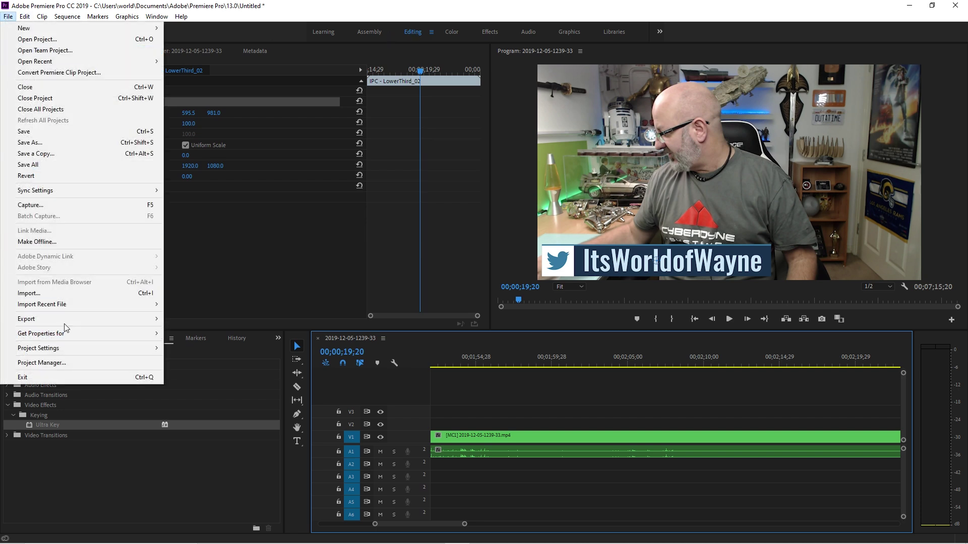
{"action": "mouse_move", "coordinate": [71, 322]}
{"action": "left_click", "coordinate": [194, 320]}
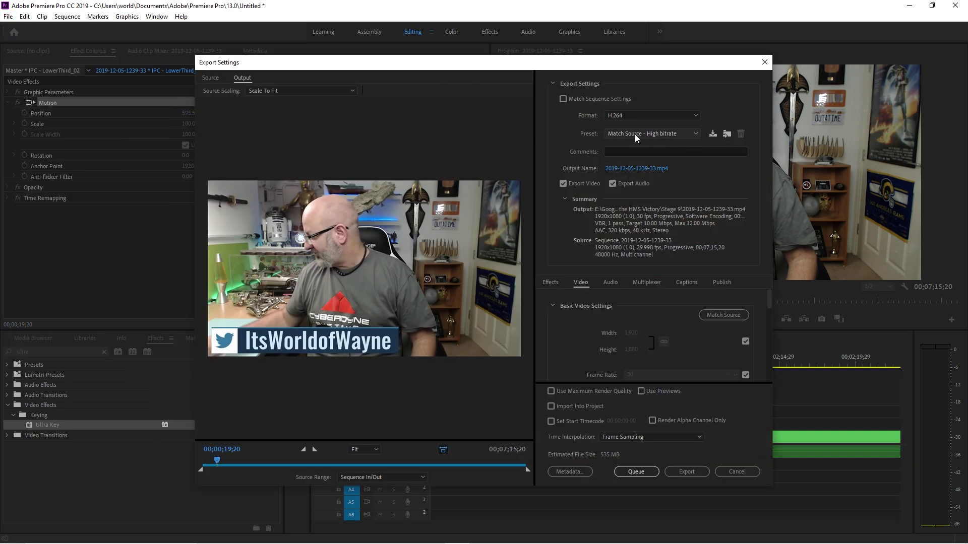
{"action": "left_click", "coordinate": [631, 134]}
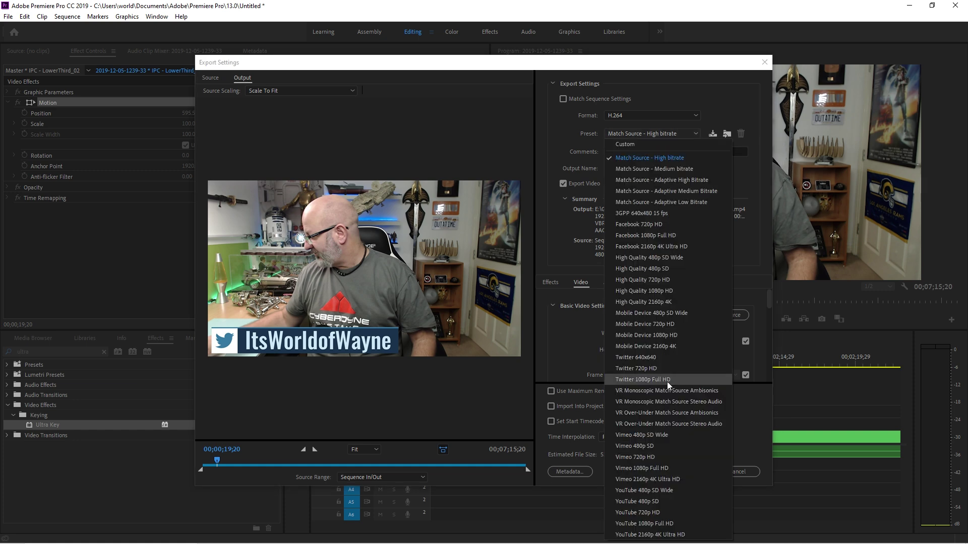
{"action": "left_click", "coordinate": [660, 523]}
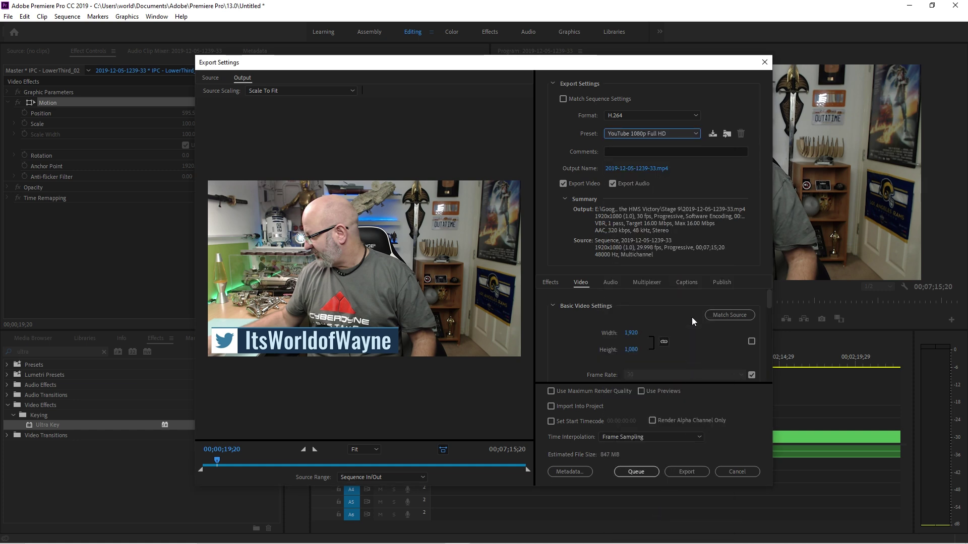
Step: Name the output file Terminator Video.mp4 and export the sequence
{"action": "left_click", "coordinate": [631, 168]}
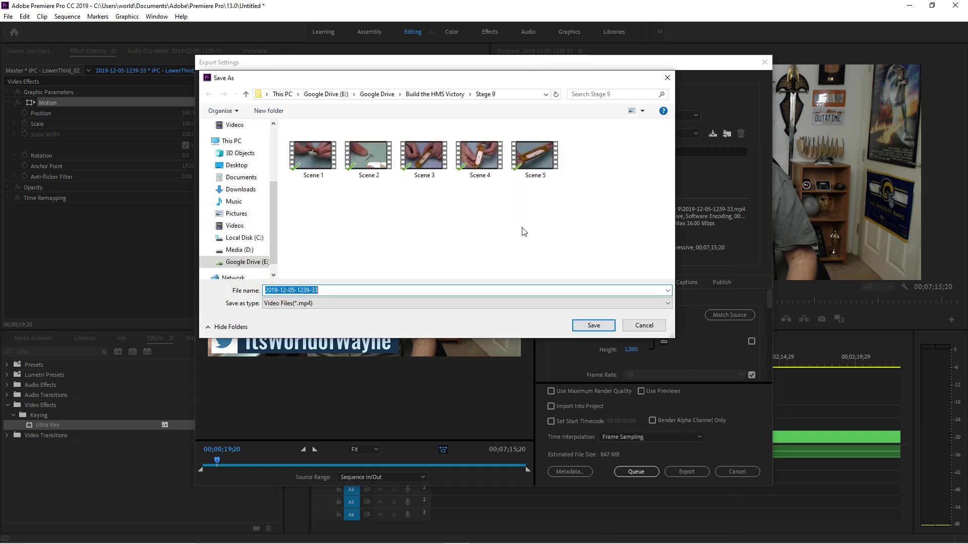
{"action": "type", "text": "Termi"}
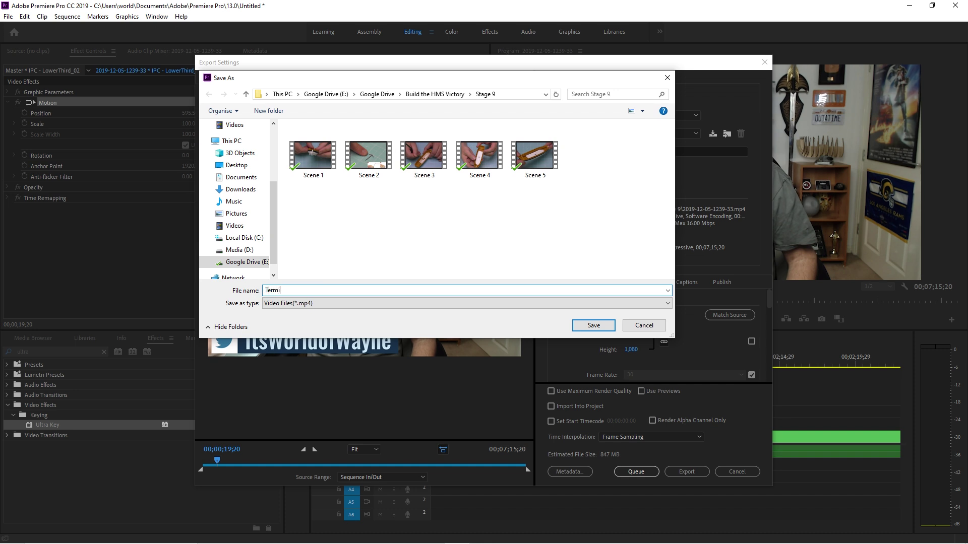
{"action": "type", "text": "nator Video"}
{"action": "left_click", "coordinate": [608, 324]}
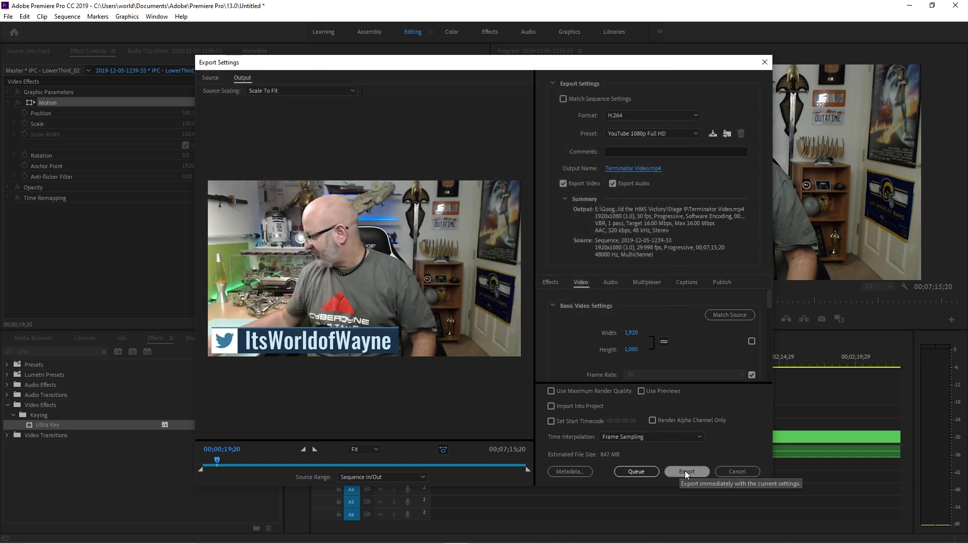
{"action": "left_click", "coordinate": [737, 472]}
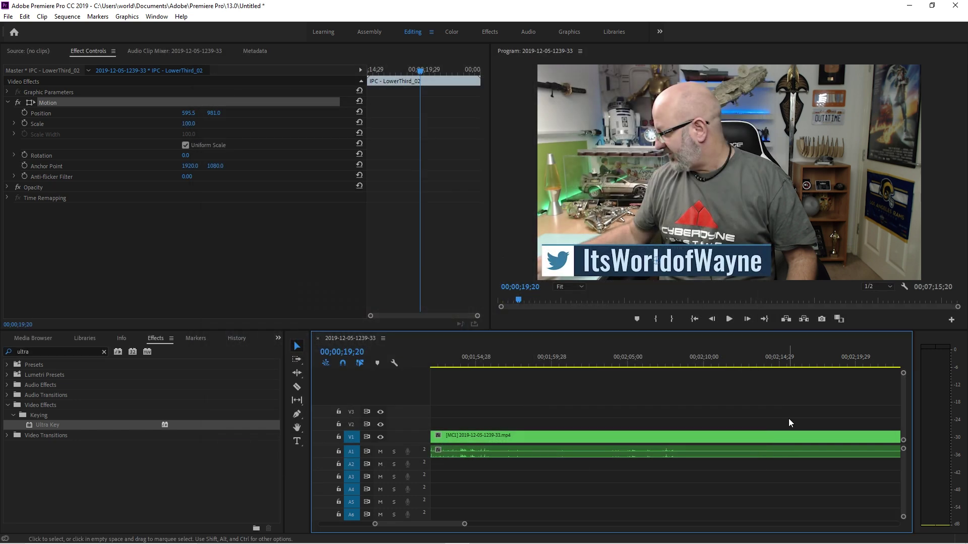